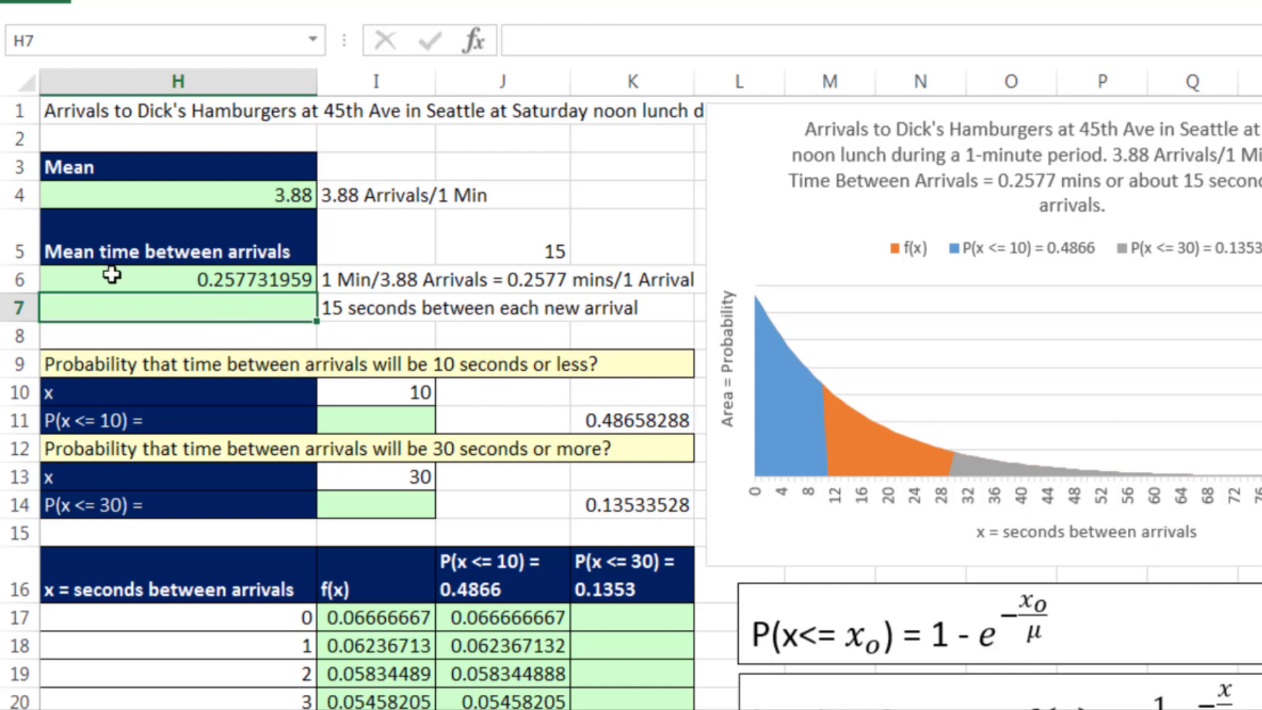
Enter =H6*60 in H7 to convert the mean time between arrivals to seconds.
text(=)
key(Up)
text(*60)
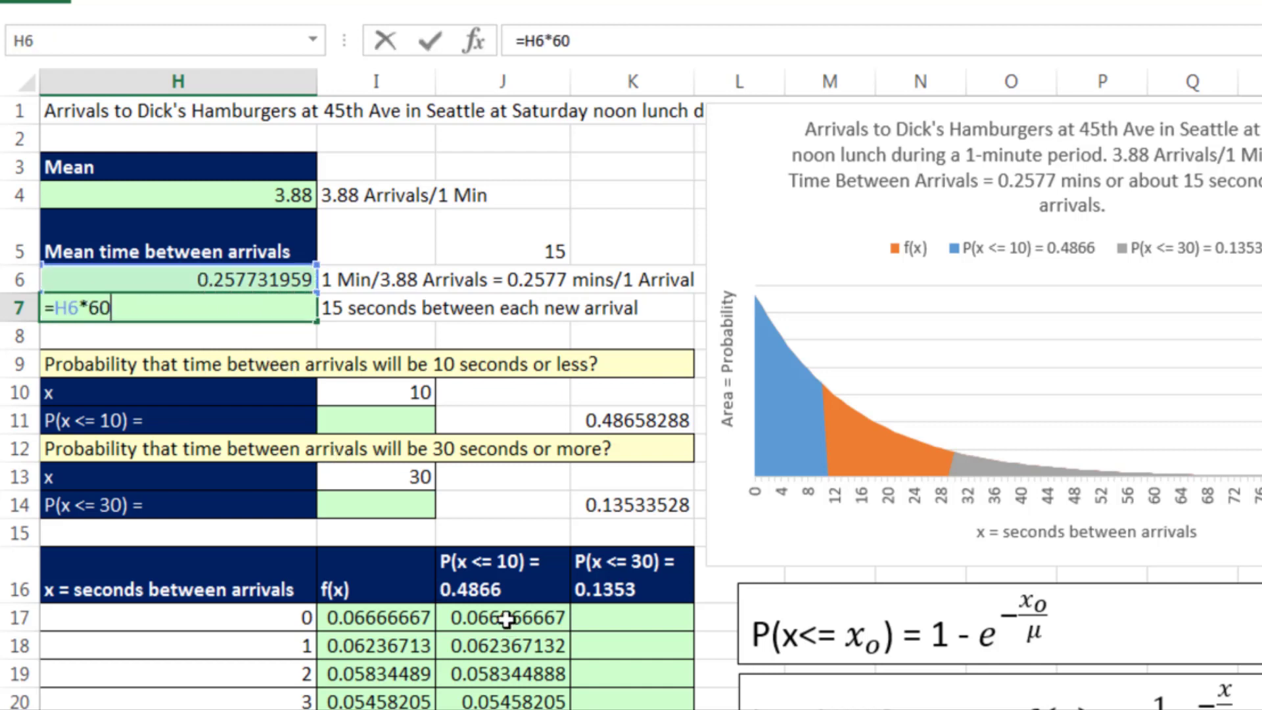
key(ctrl+Return)
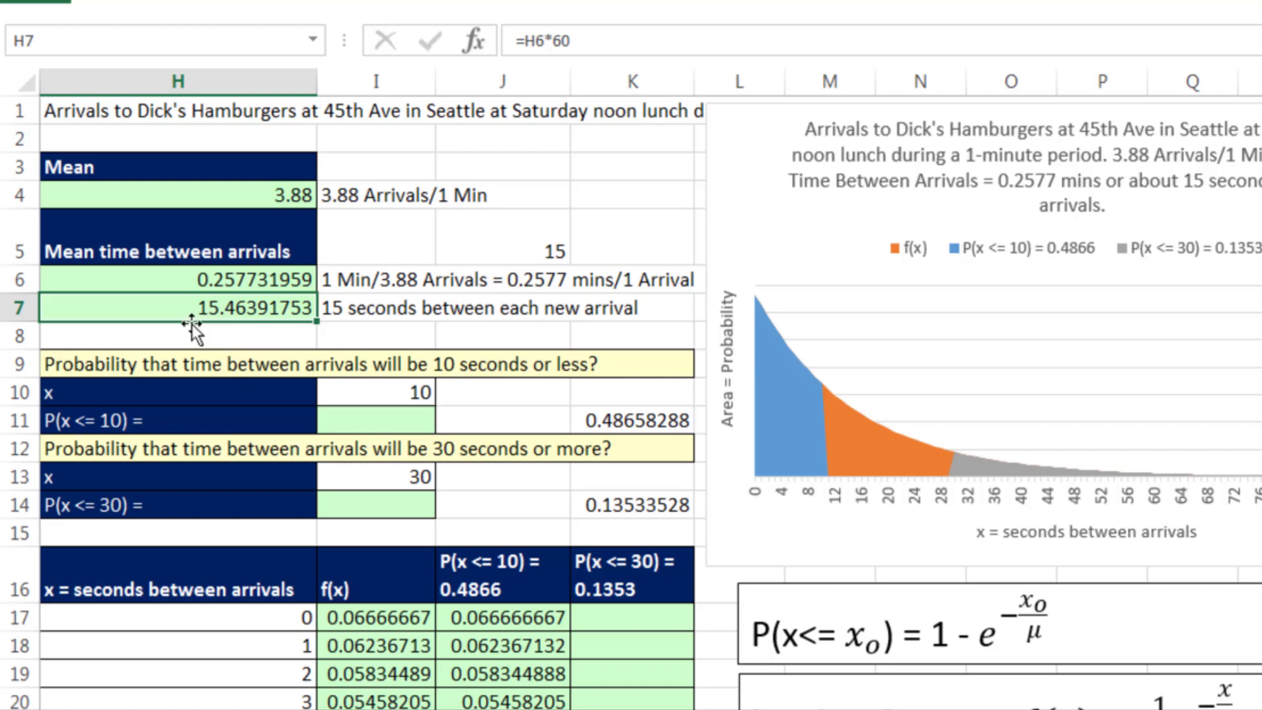
Wrap H7's formula as =ROUND(H6*60,0) so it shows a whole 15 seconds.
double_click(162, 309)
click(56, 308)
text(round)
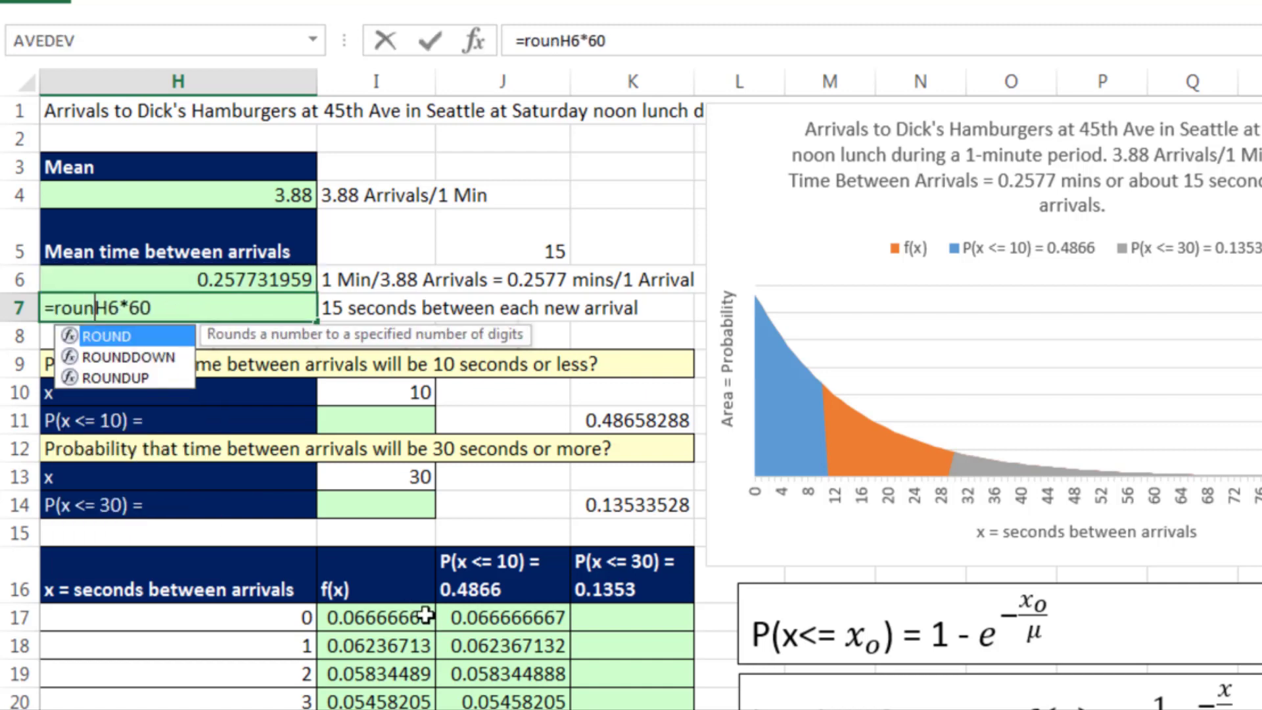
key(Tab)
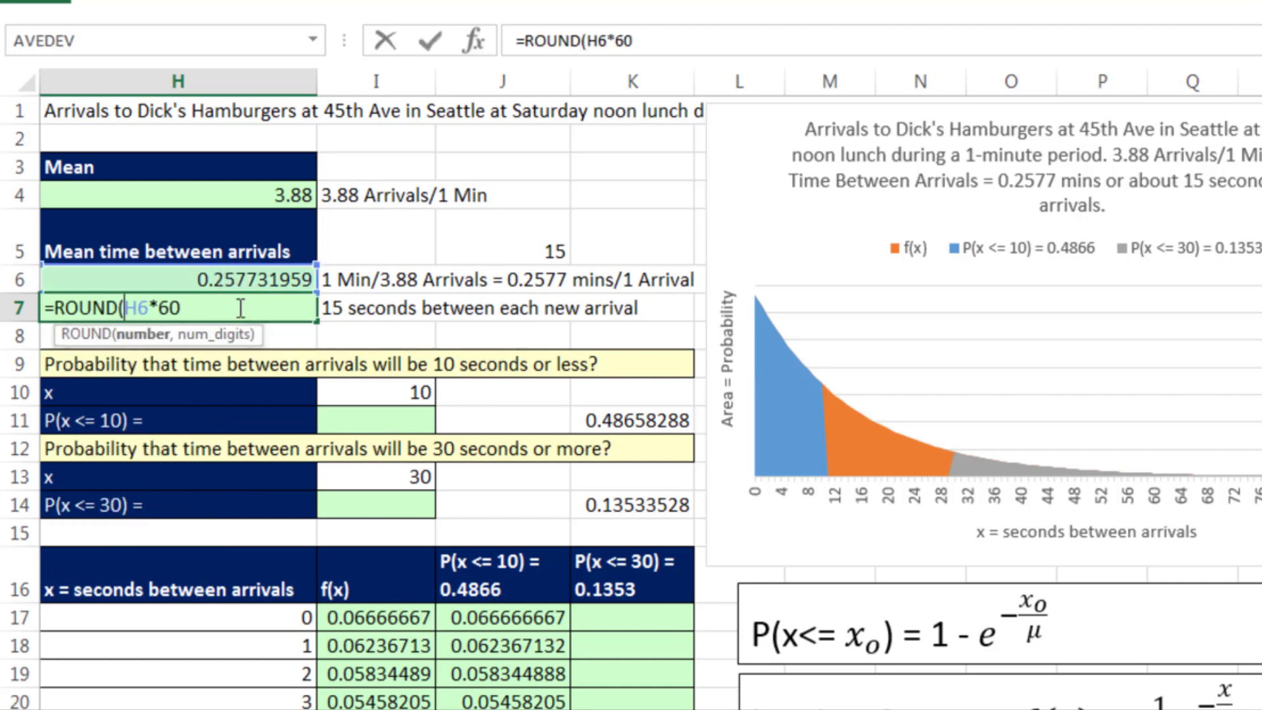
text(,)
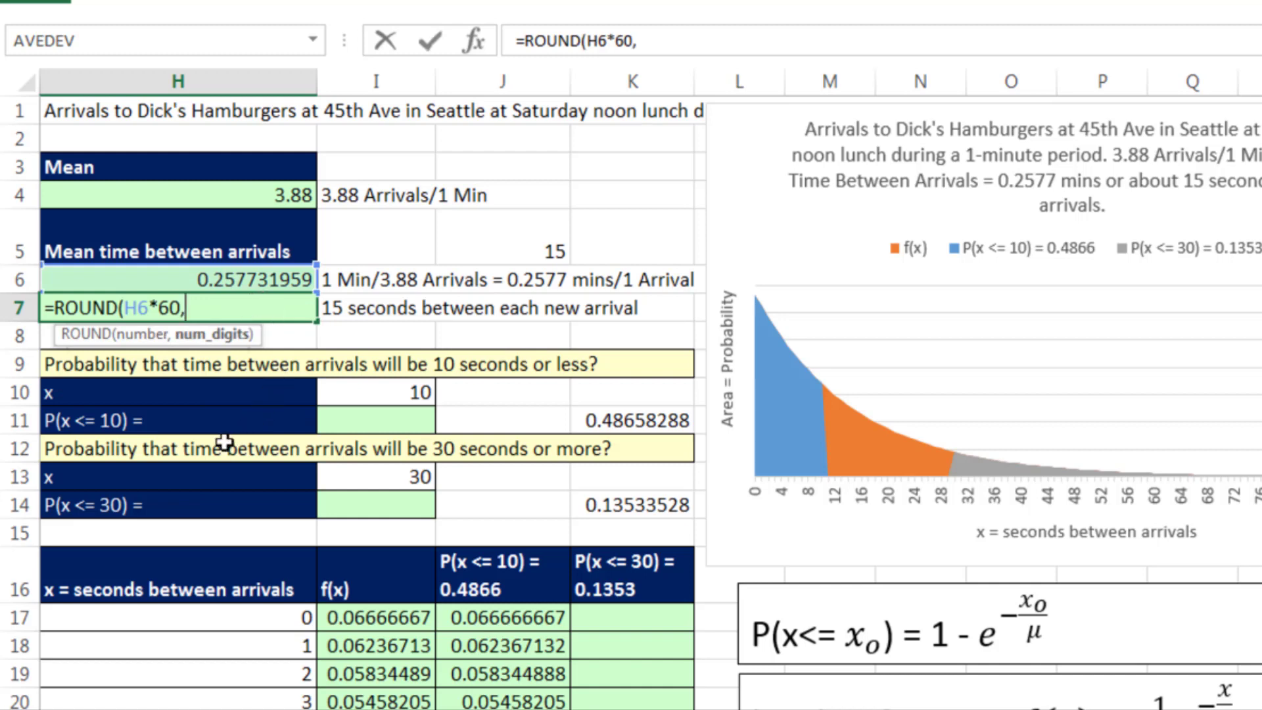
text(0)
key(ctrl+Return)
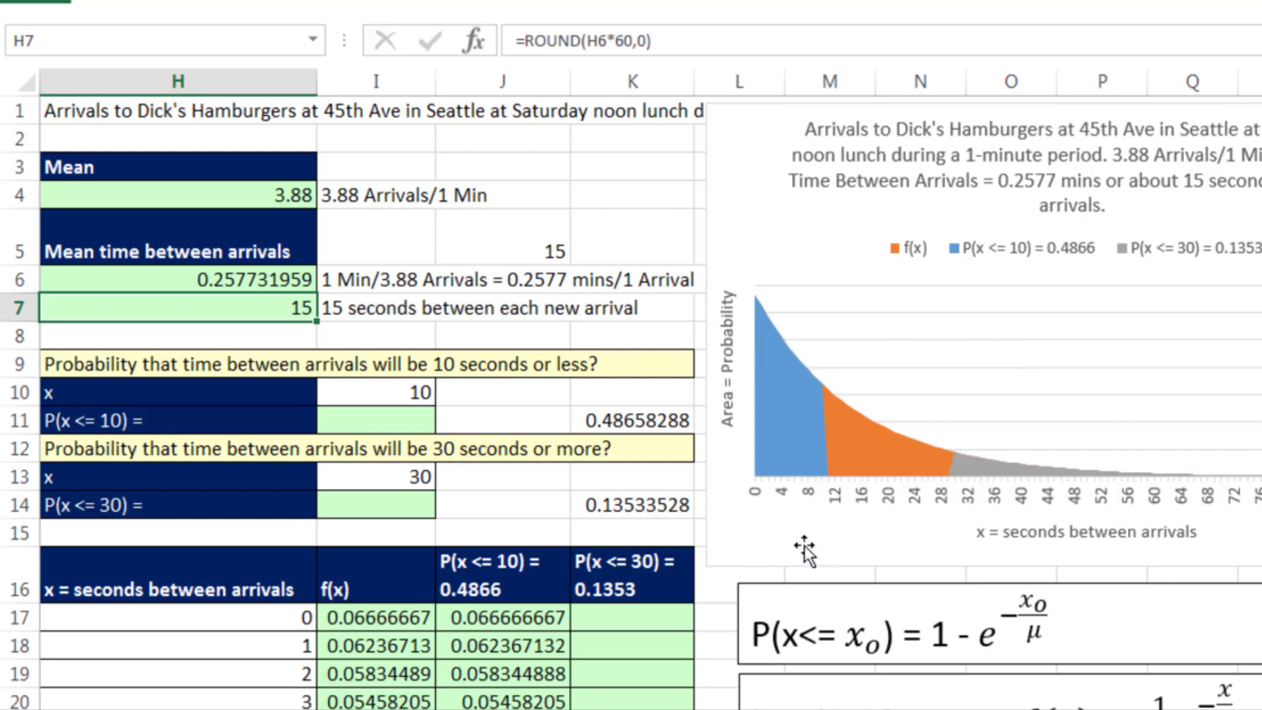
click(423, 415)
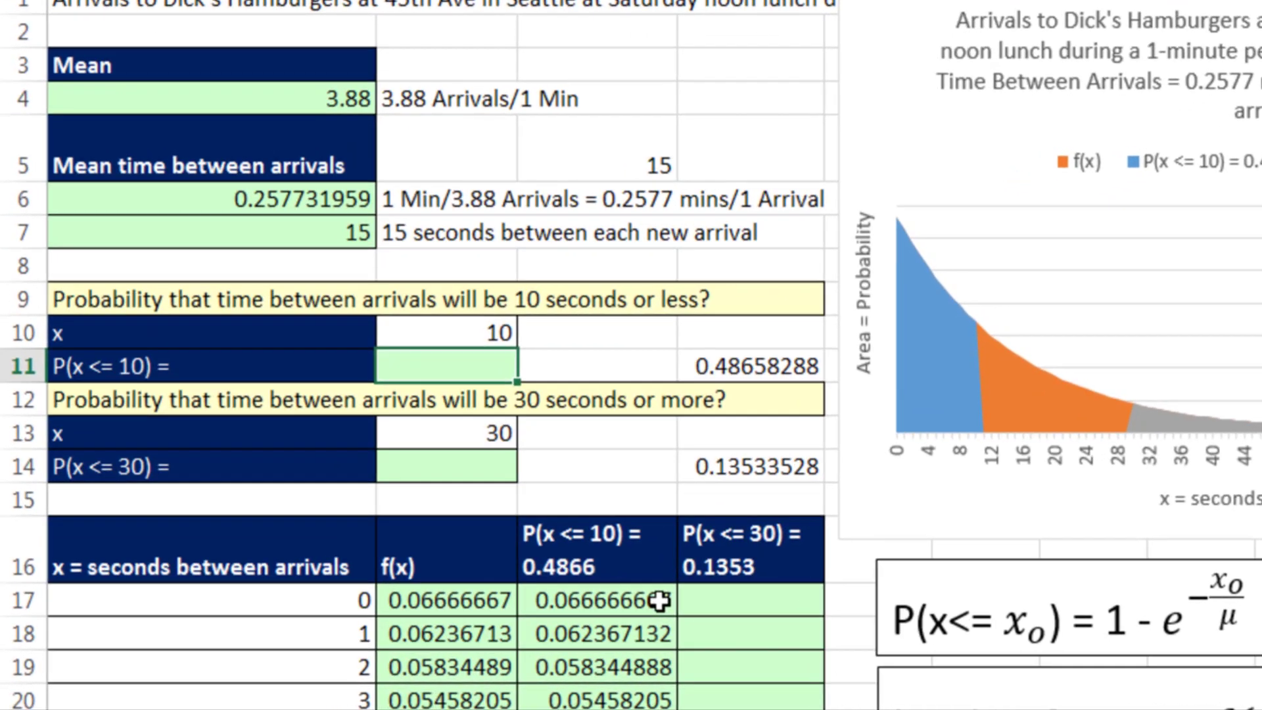
Enter =EXPON.DIST(I10,1/H7,1) in I11, returning P(x<=10) = 0.48658288.
text(=exp)
key(Down)
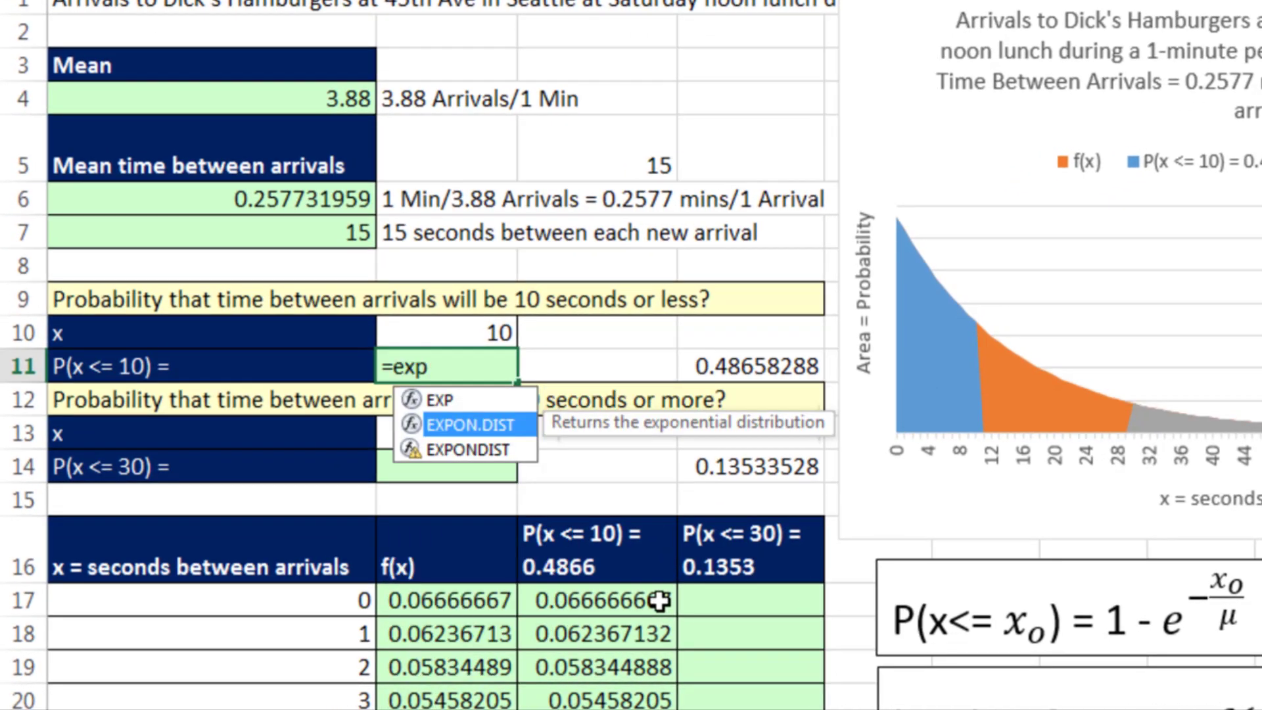
key(Tab)
click(467, 328)
text(,)
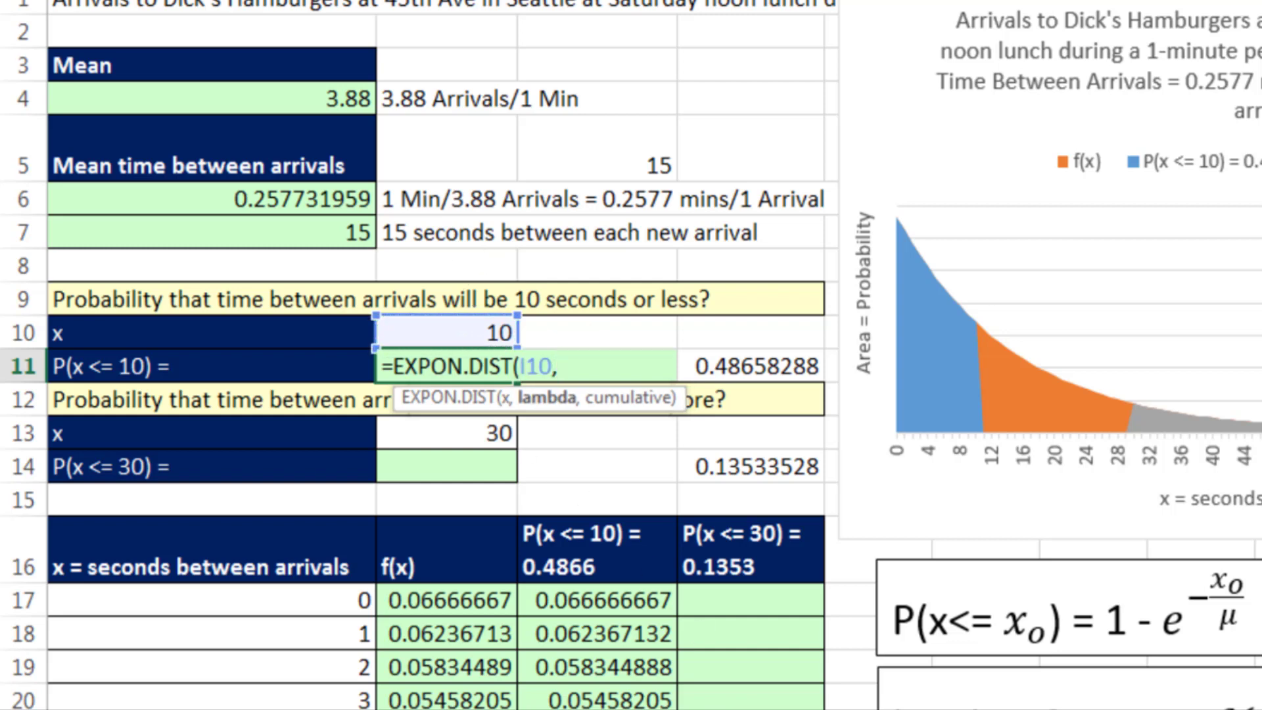
text(1/)
click(329, 235)
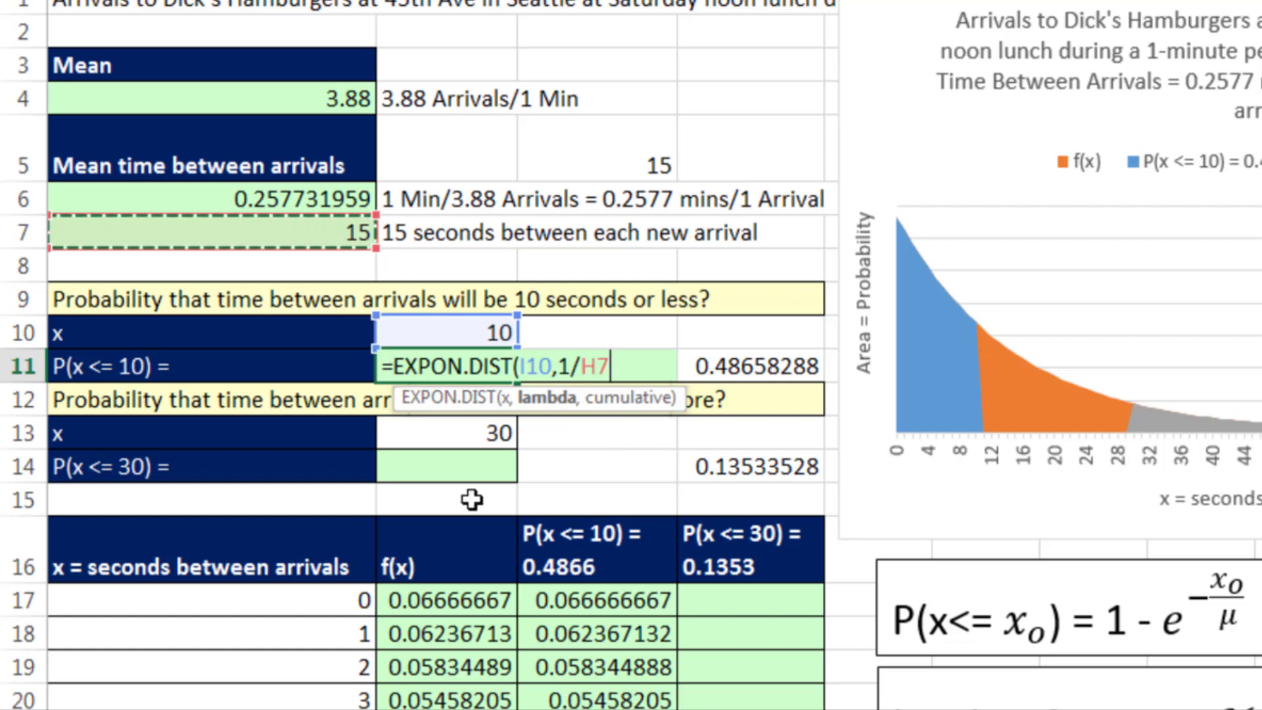
text(,)
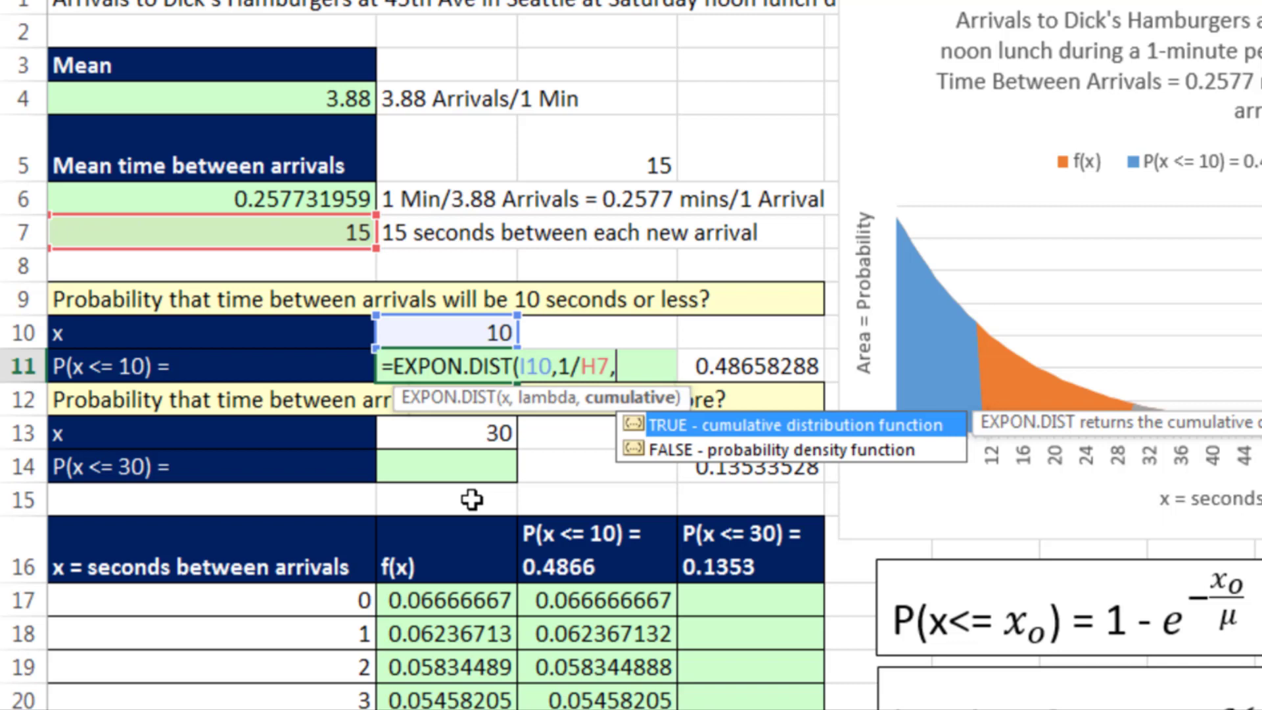
text(1))
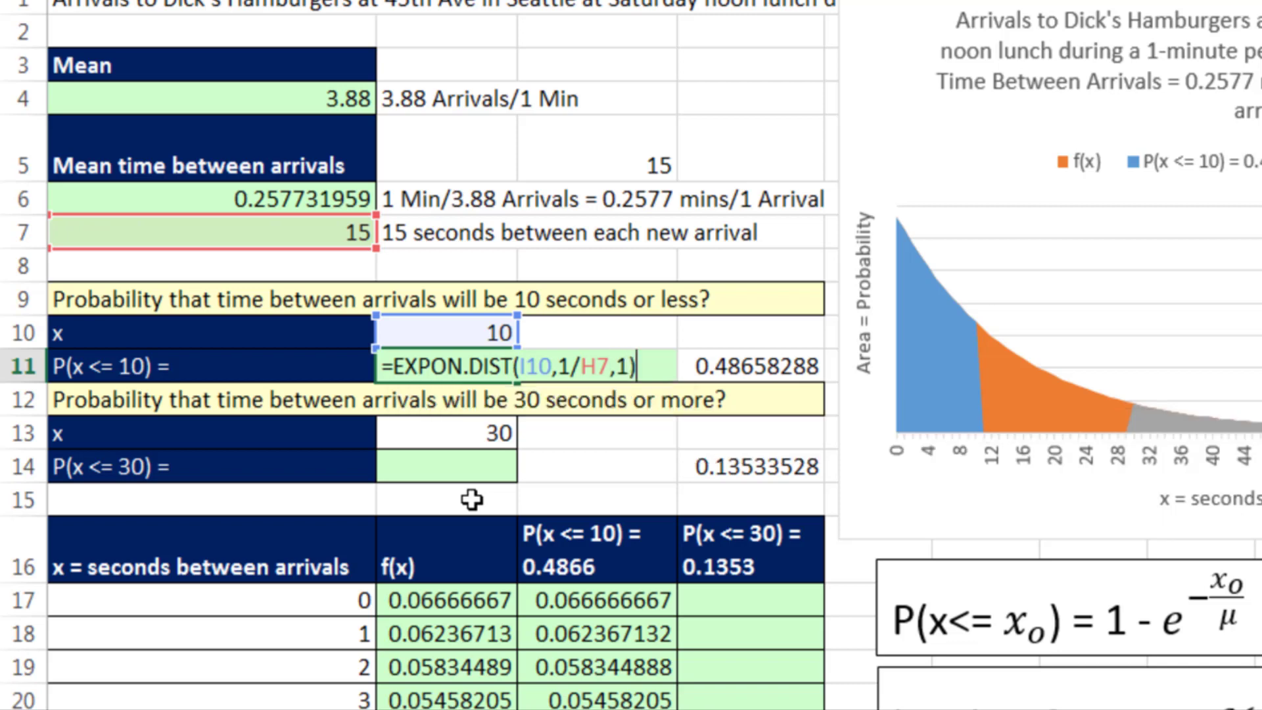
key(ctrl+Return)
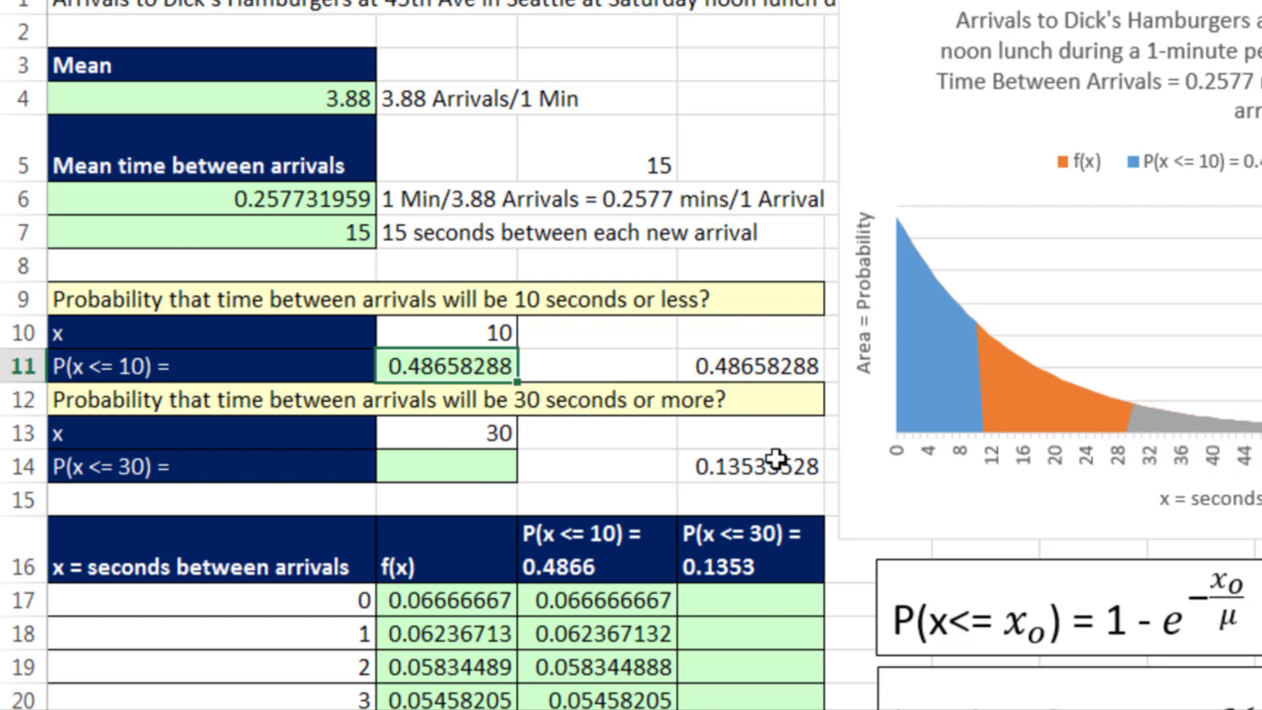
click(409, 467)
Enter =1-EXPON.DIST(I13,1/H7,1) in I14, giving 0.13533528 for 30+ seconds.
text(=1)
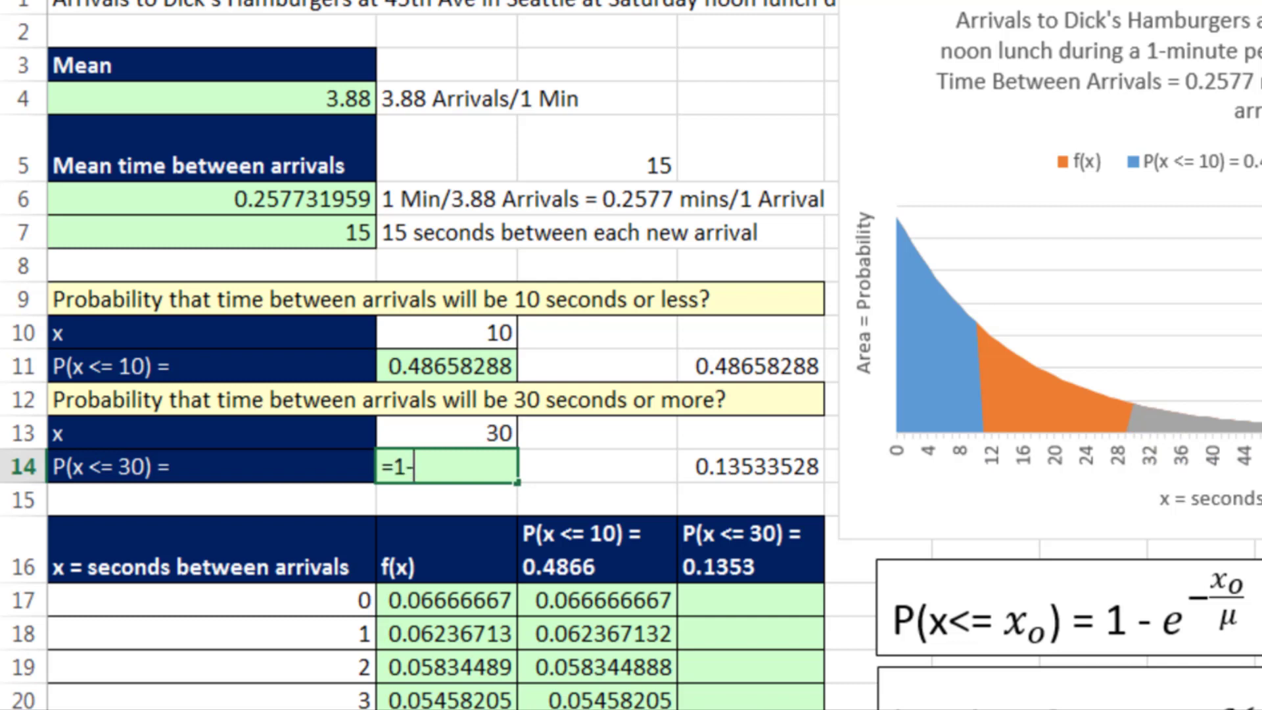
text(-expon)
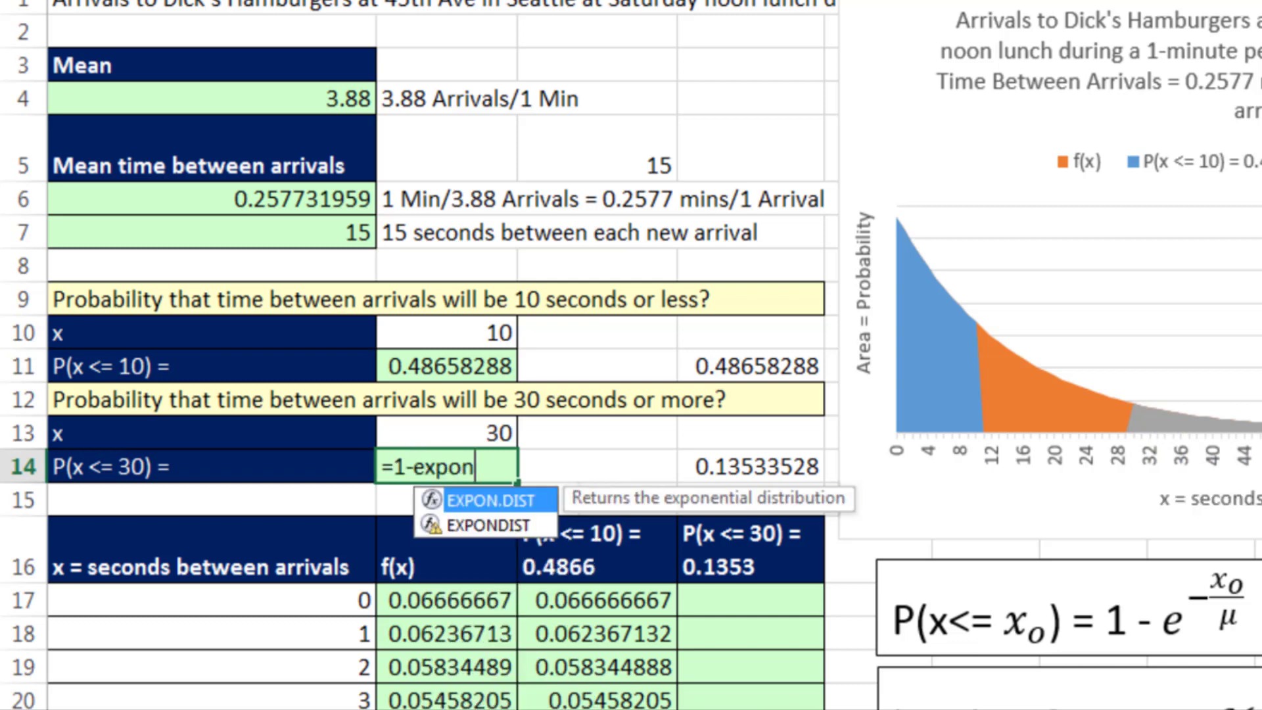
key(Tab)
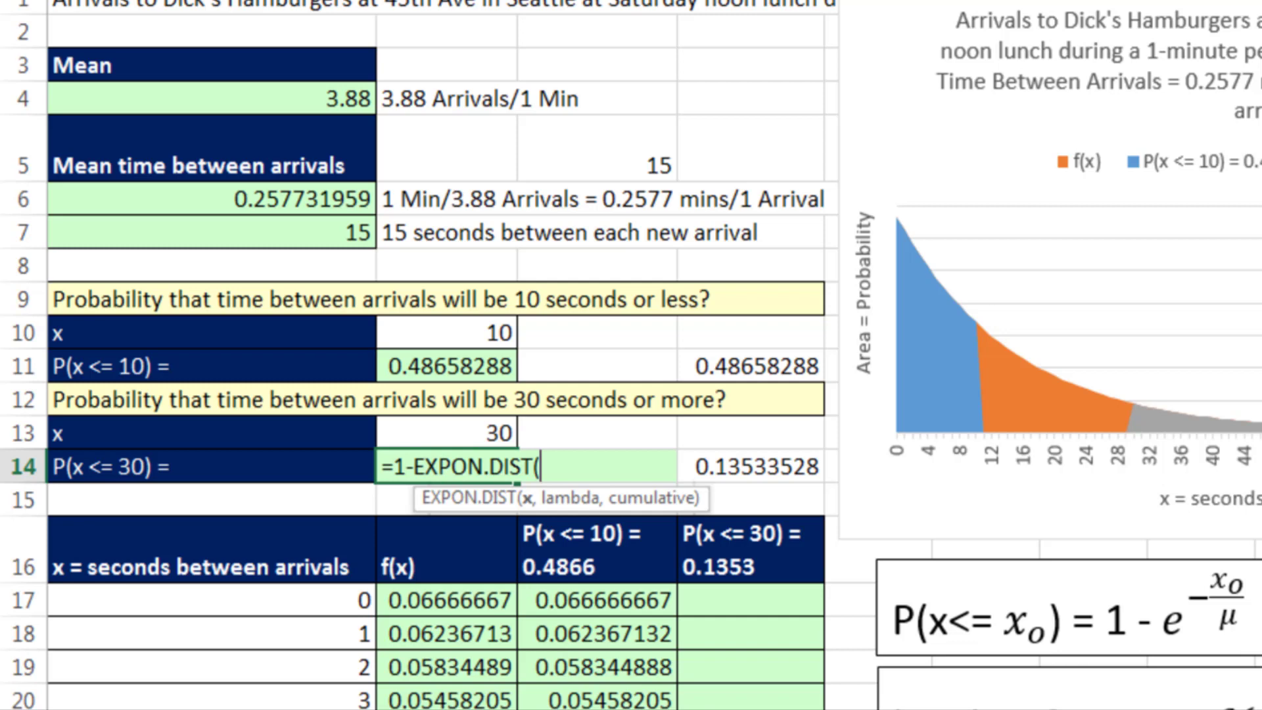
click(479, 434)
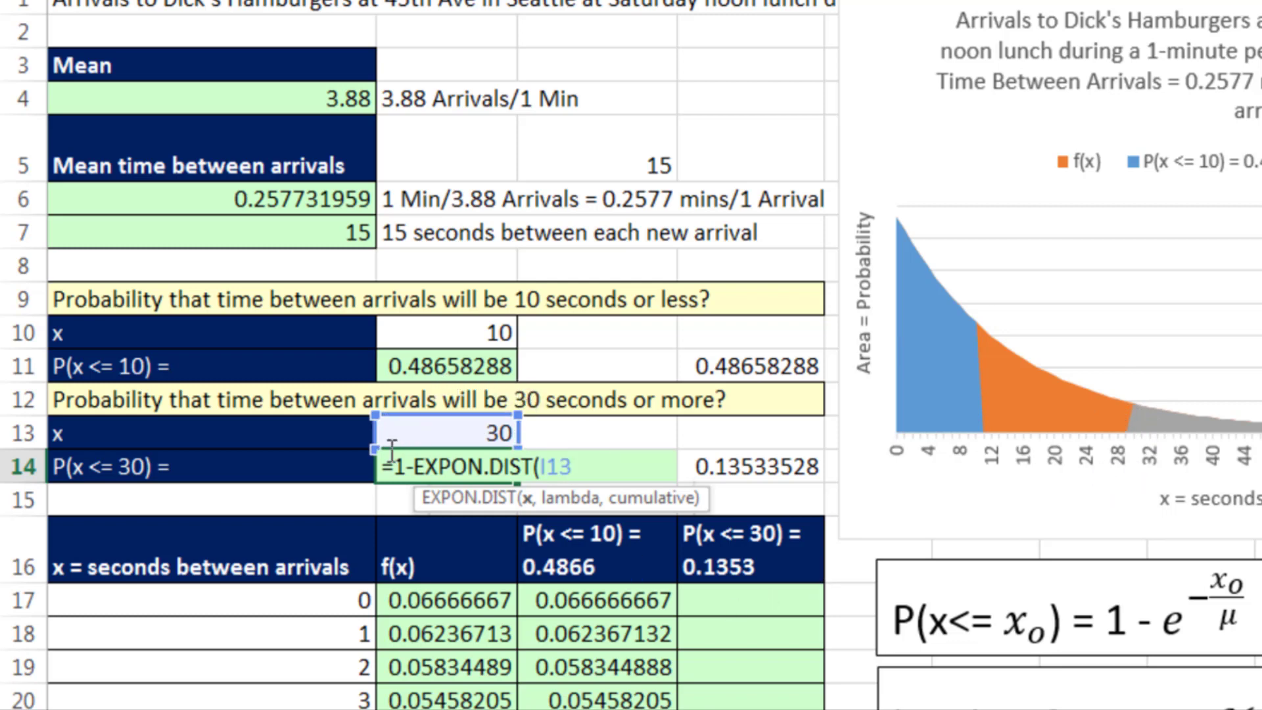
text(,)
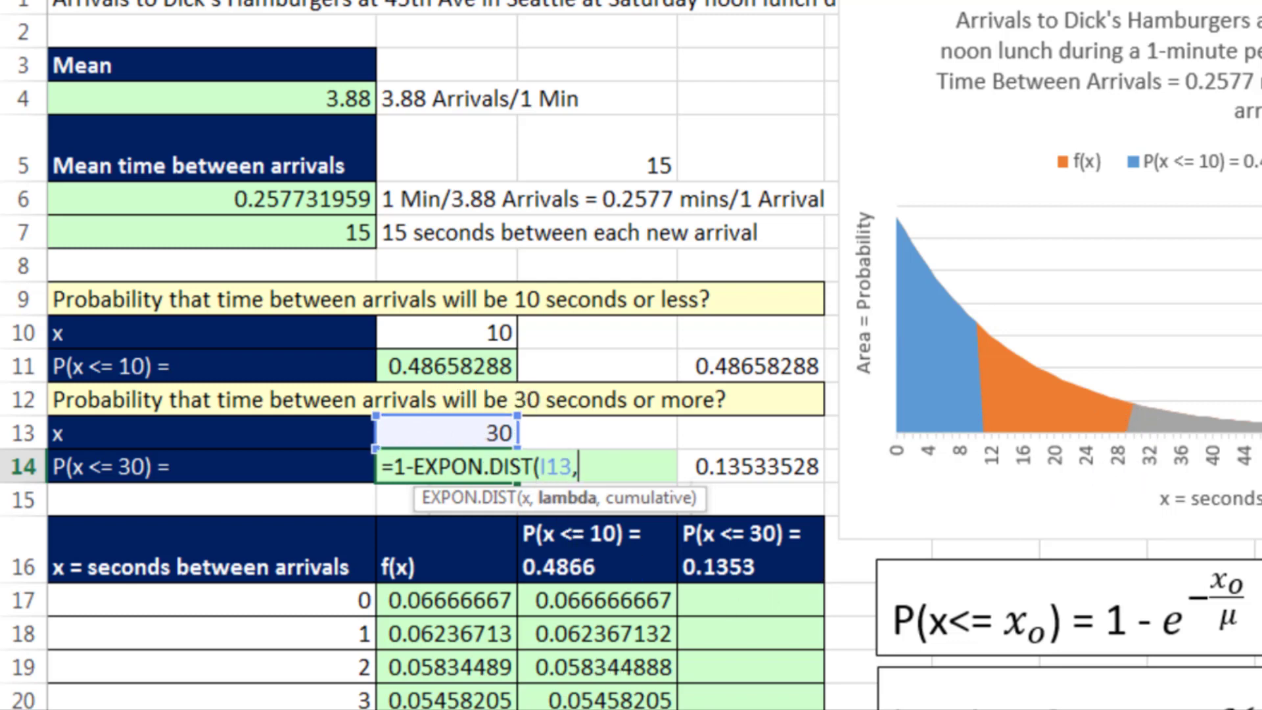
text(1/)
click(349, 232)
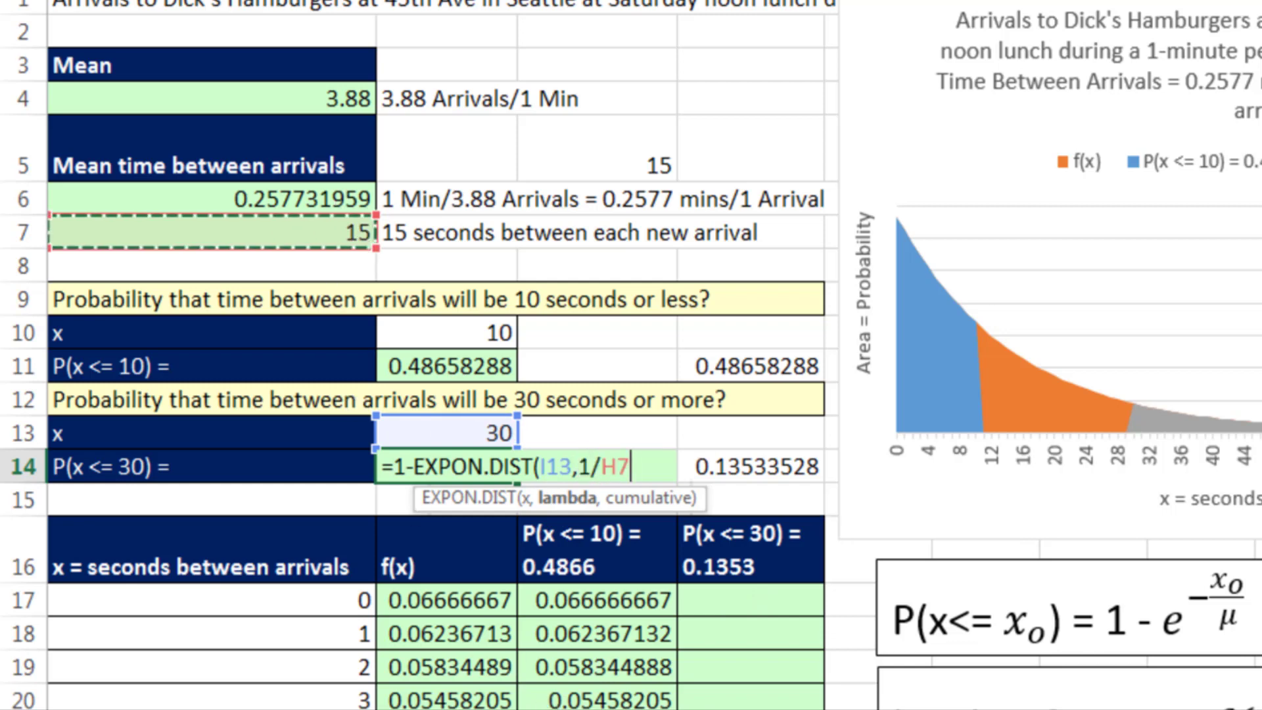
text(,1))
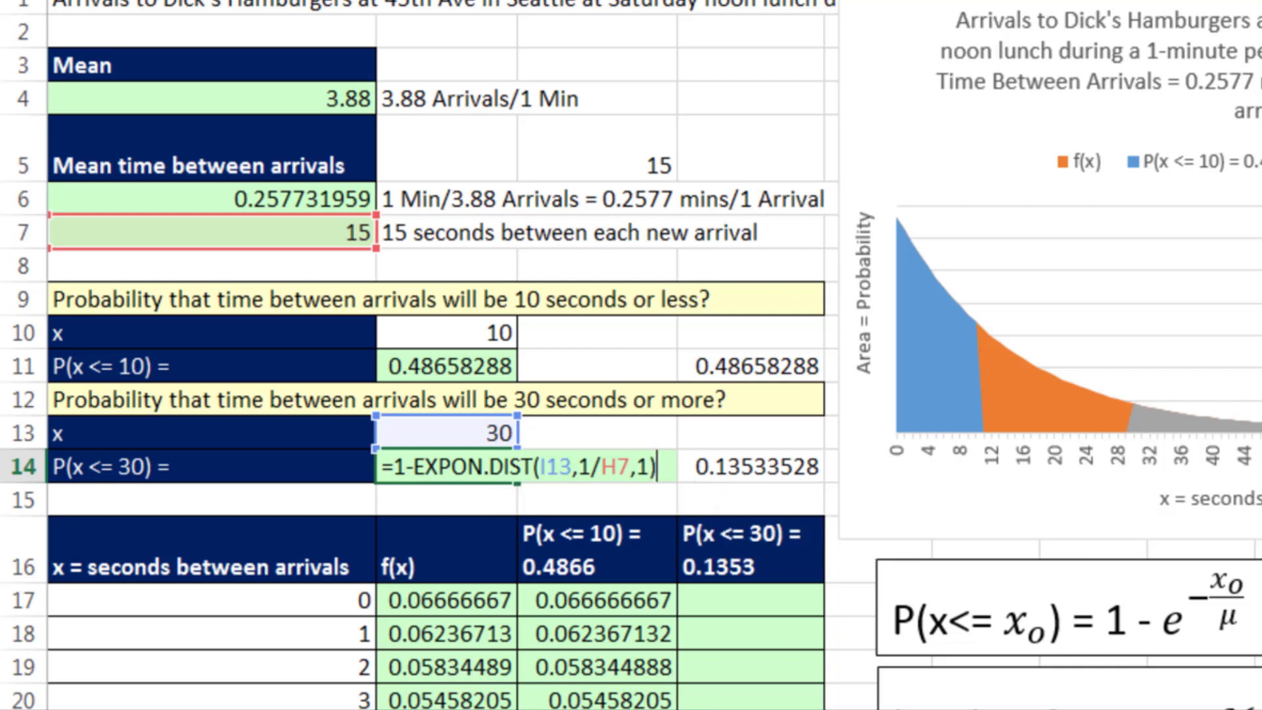
key(ctrl+Return)
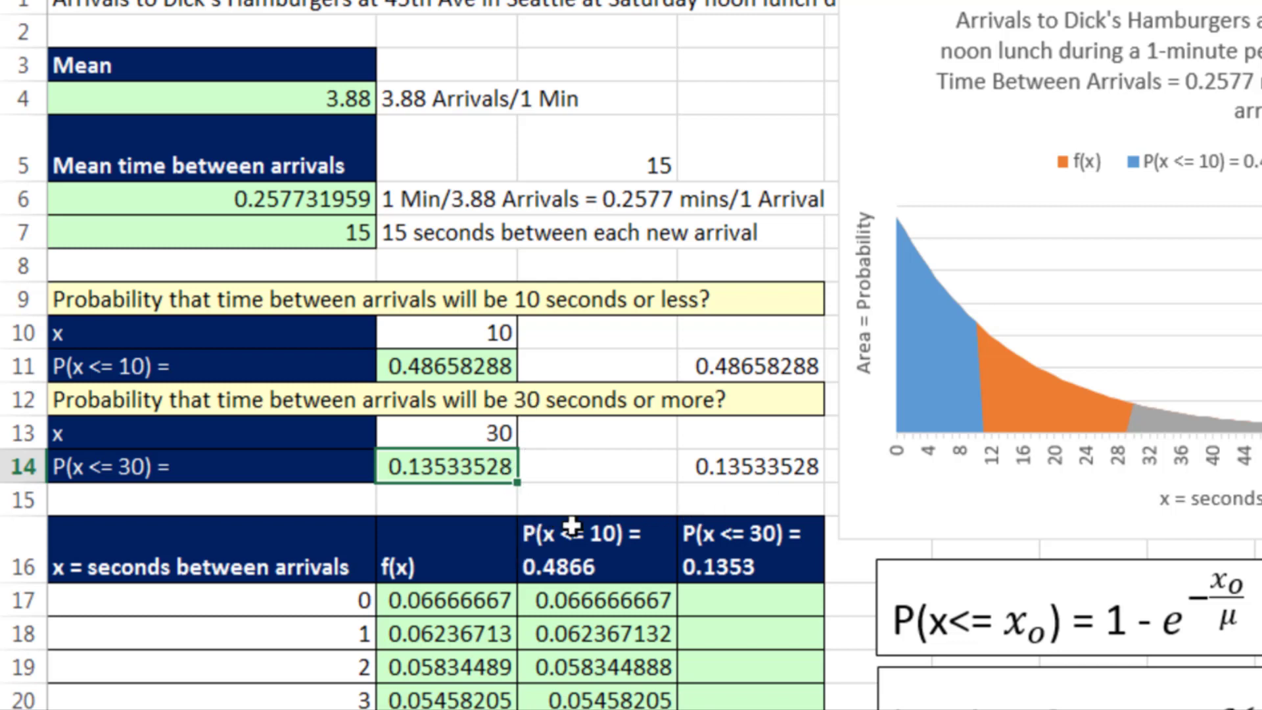
double_click(462, 600)
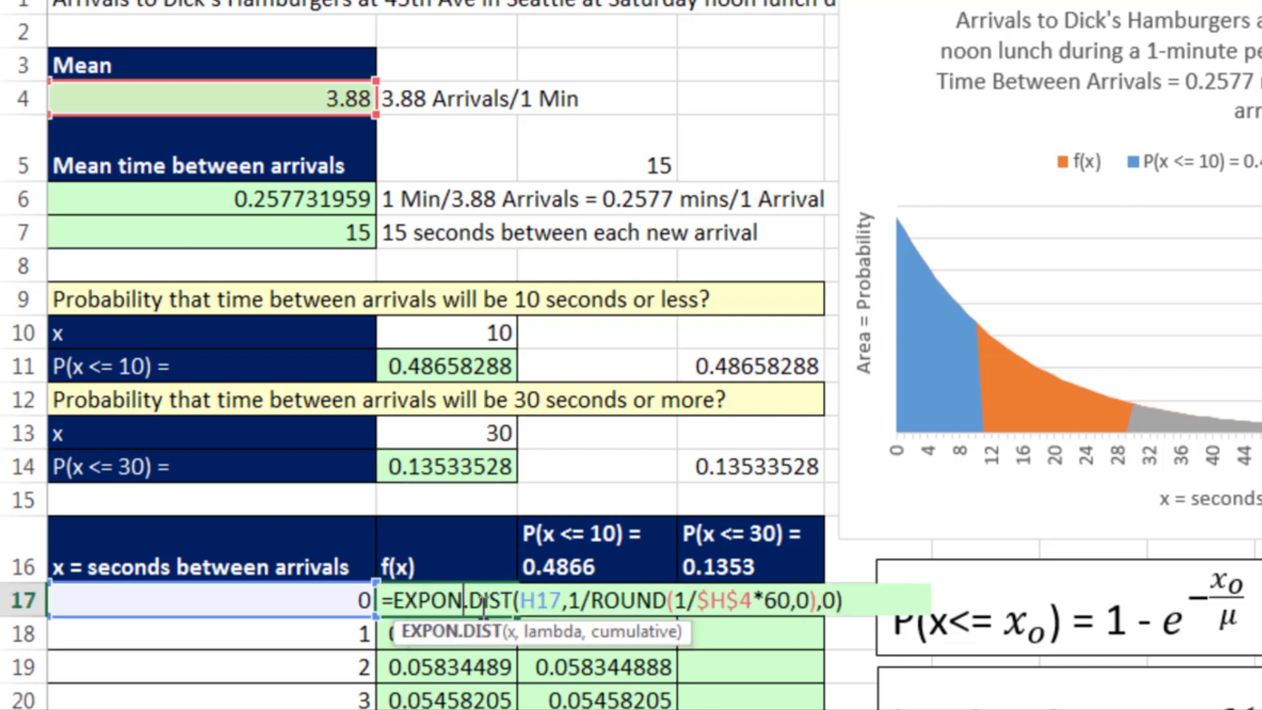
click(549, 633)
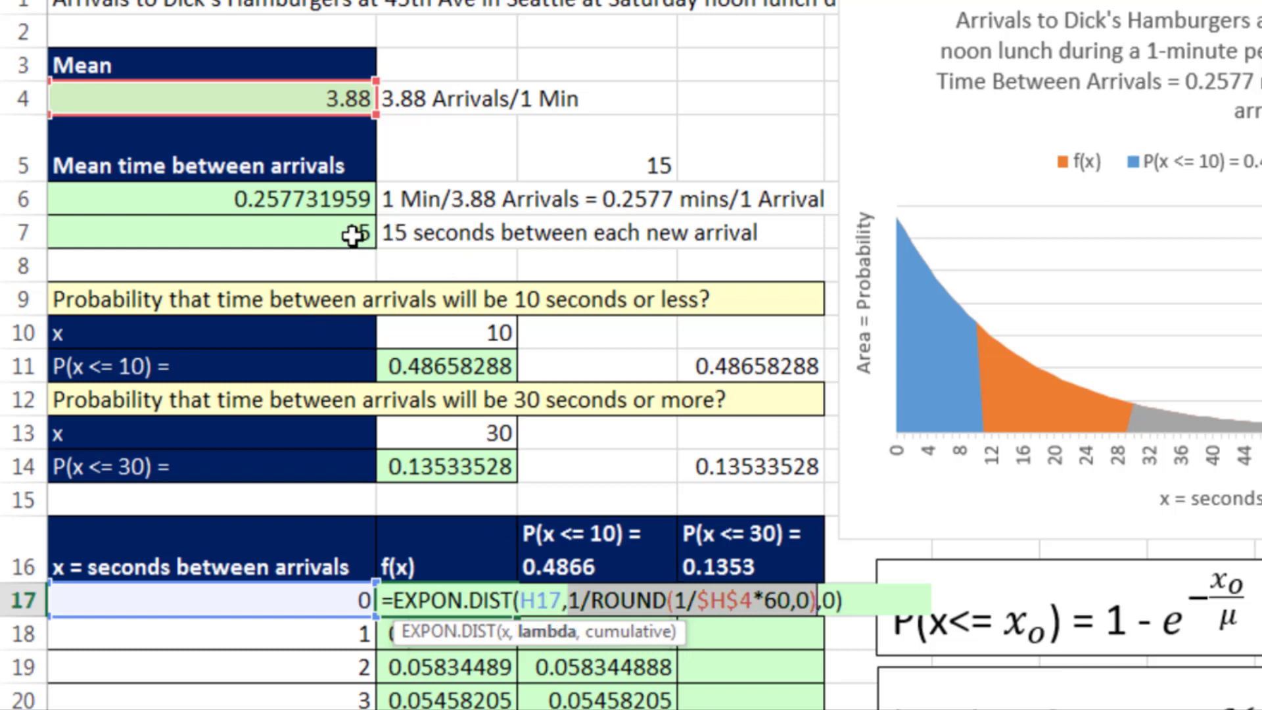
double_click(829, 599)
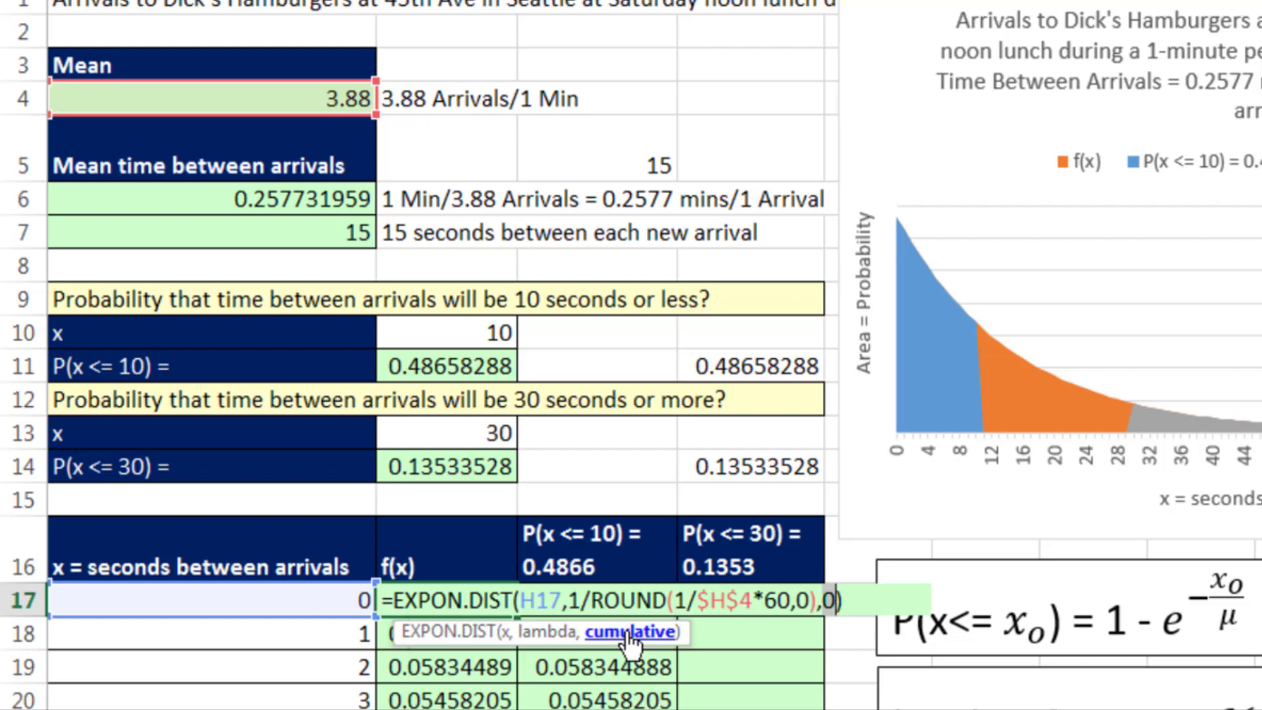
key(ctrl+Return)
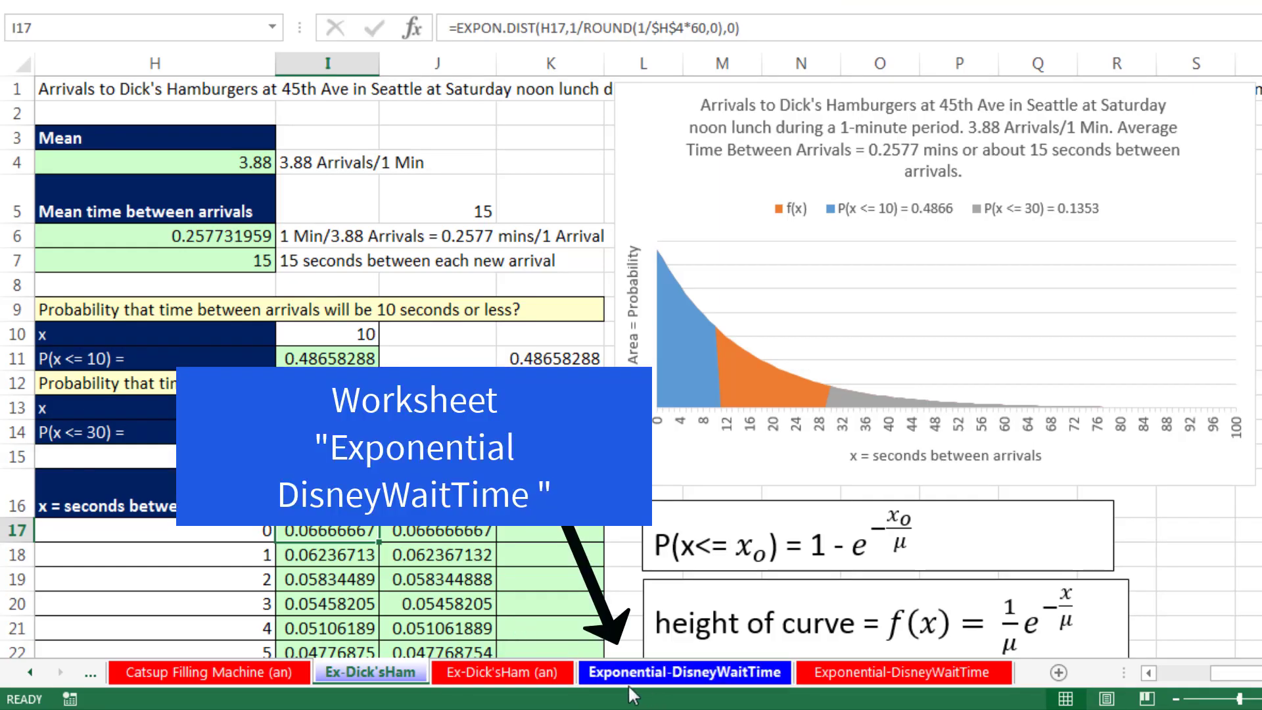
Switch to the Exponential-DisneyWaitTime worksheet.
click(664, 684)
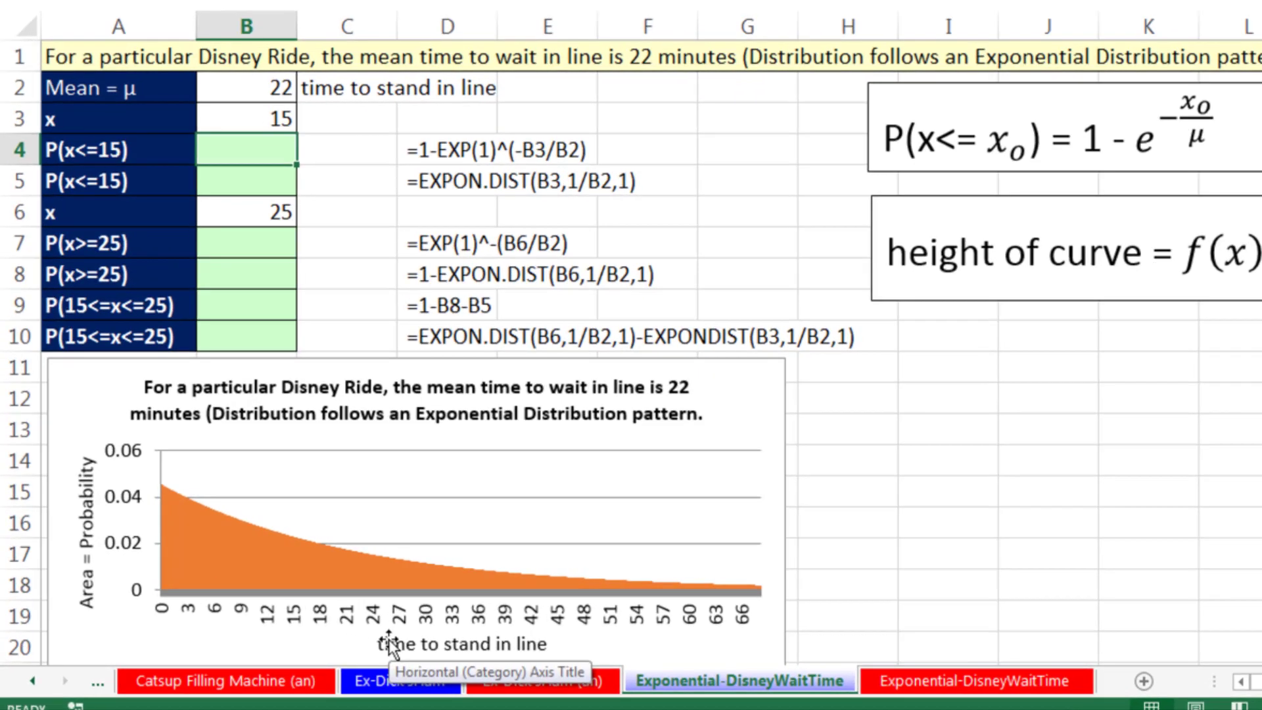
Enter =1-EXP(1)^-(B3/B2) in B4 and a dot in C4 to shade the chart.
text(=1-exp)
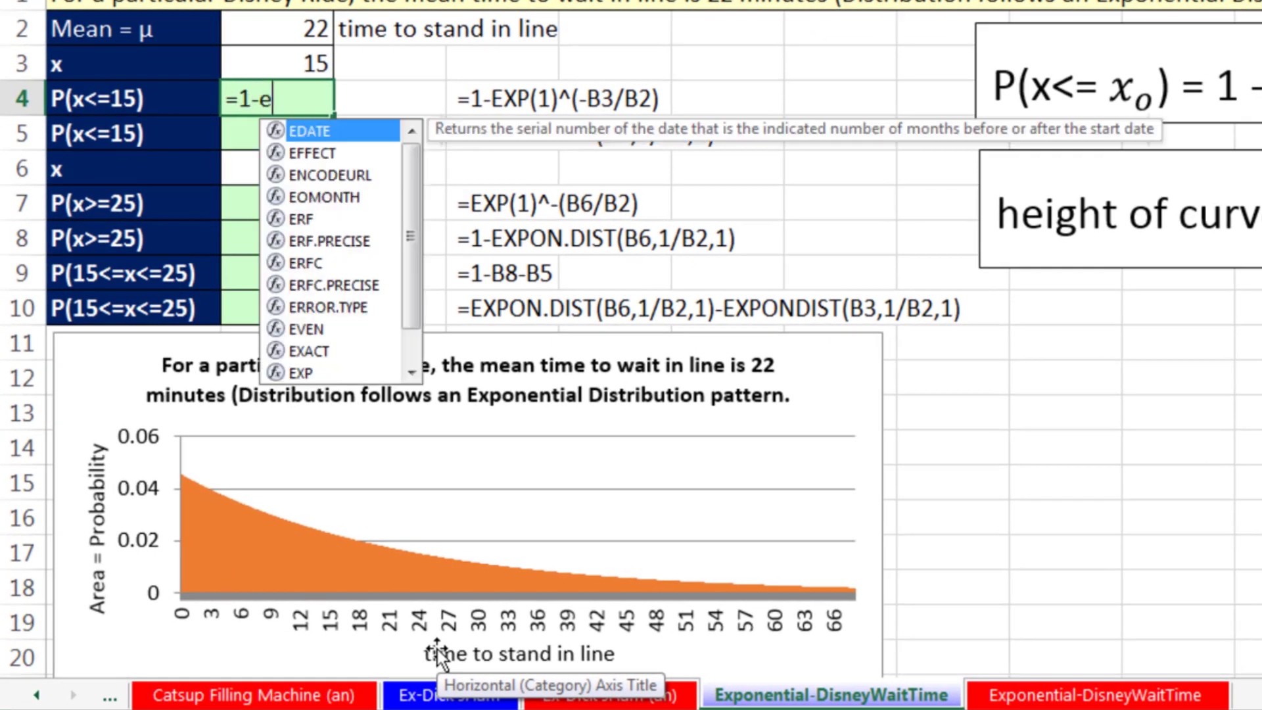
key(Tab)
text(1))
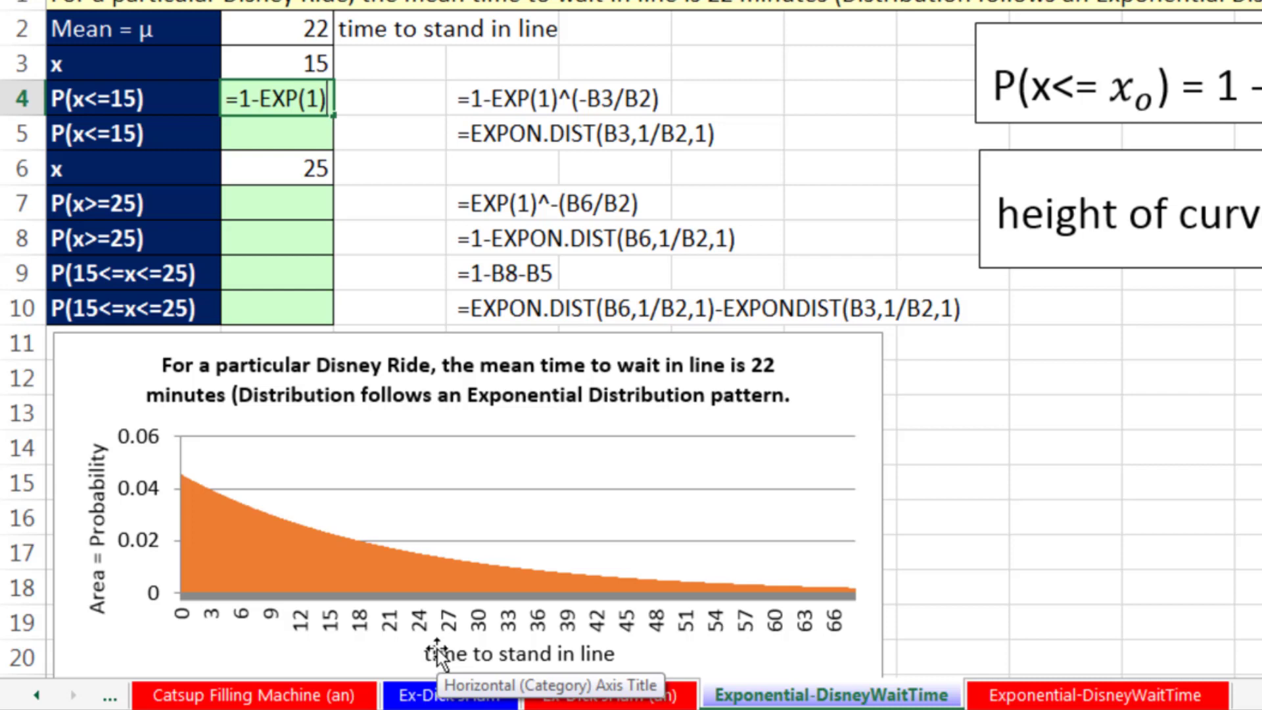
text(^-()
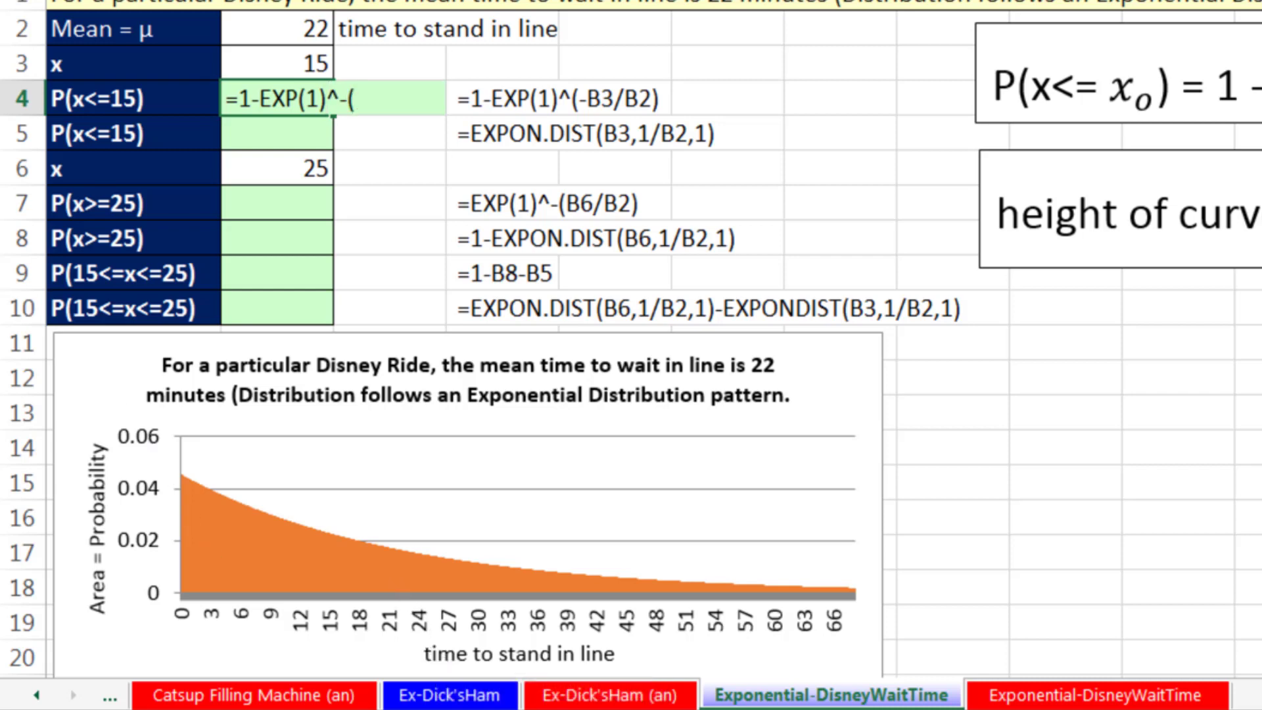
click(237, 52)
text(/)
click(245, 32)
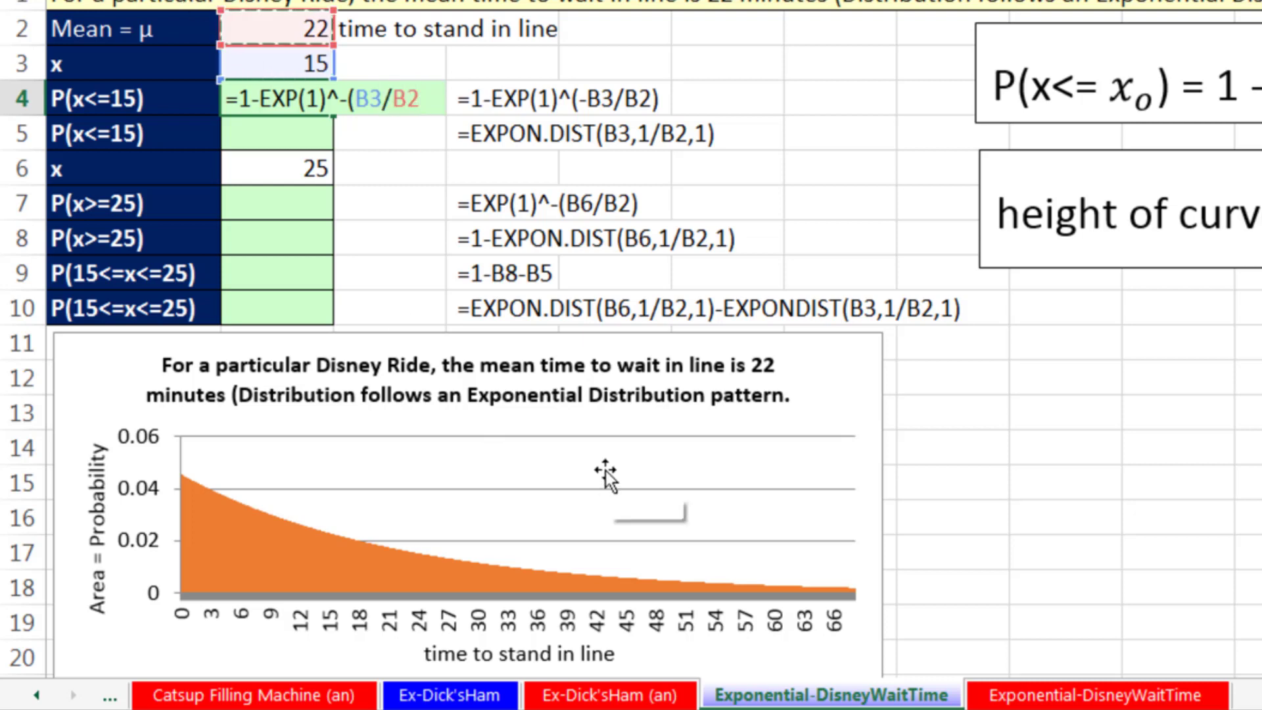
text())
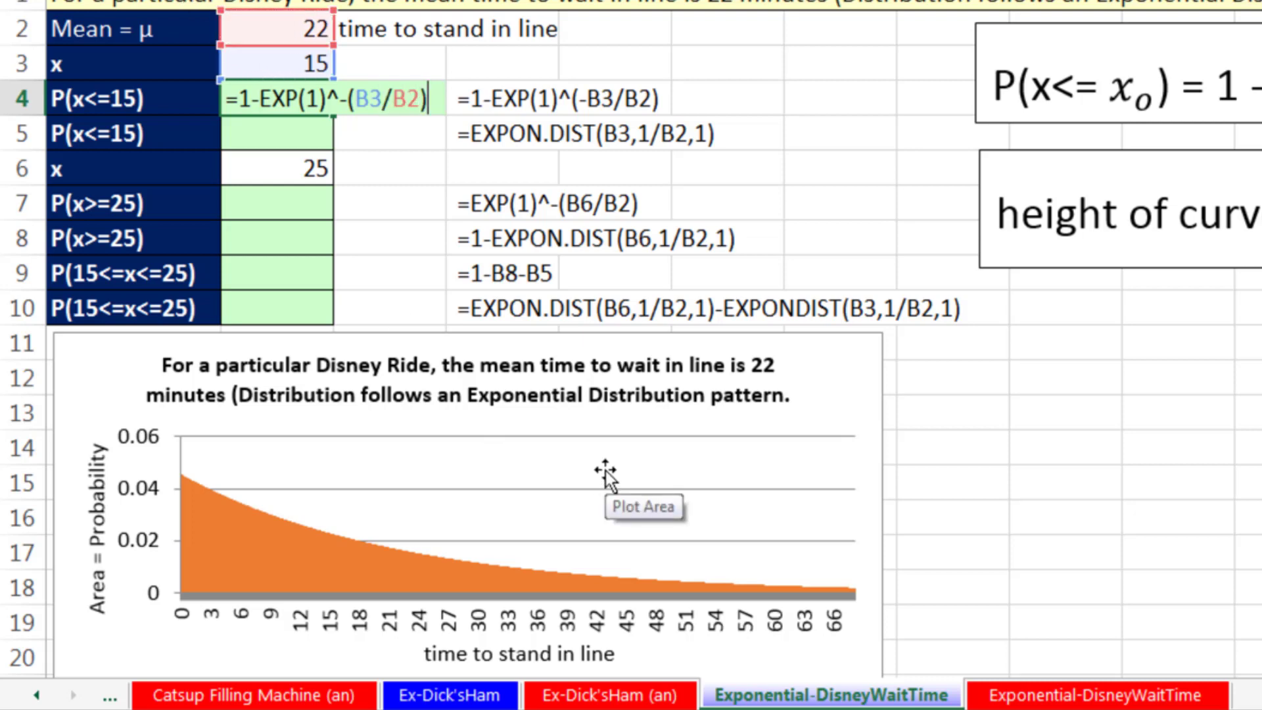
key(Return)
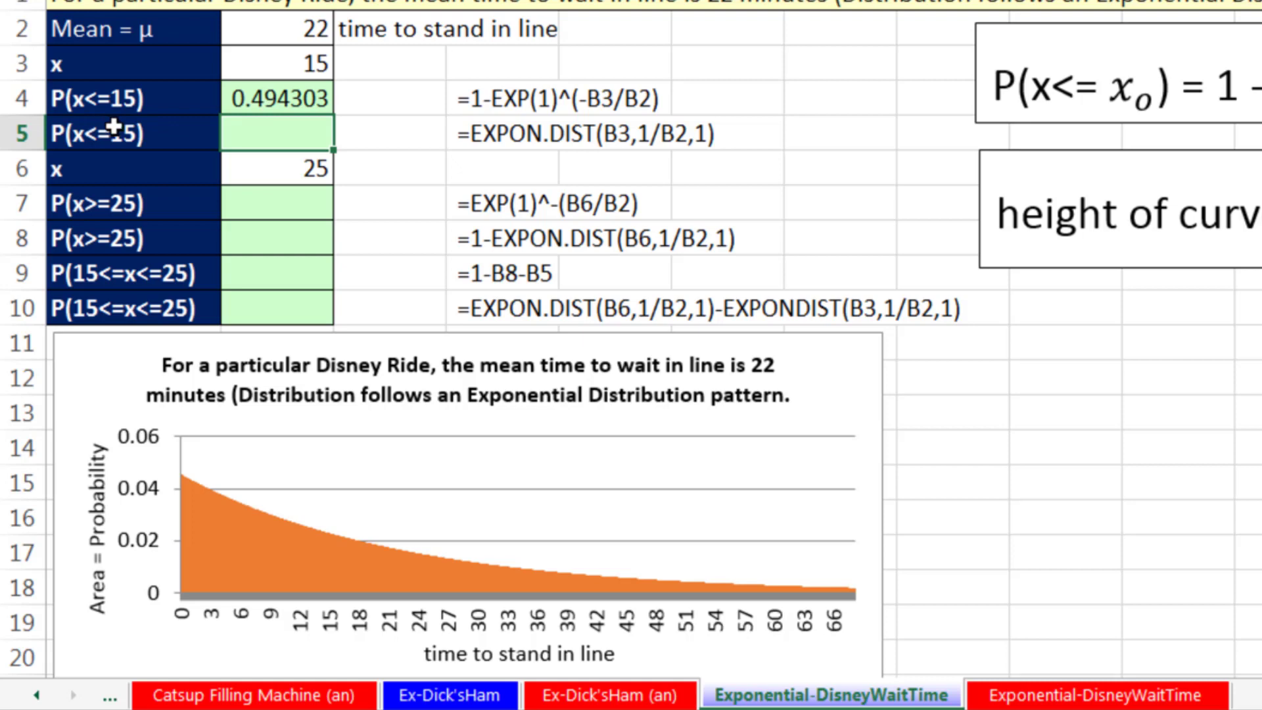
click(395, 101)
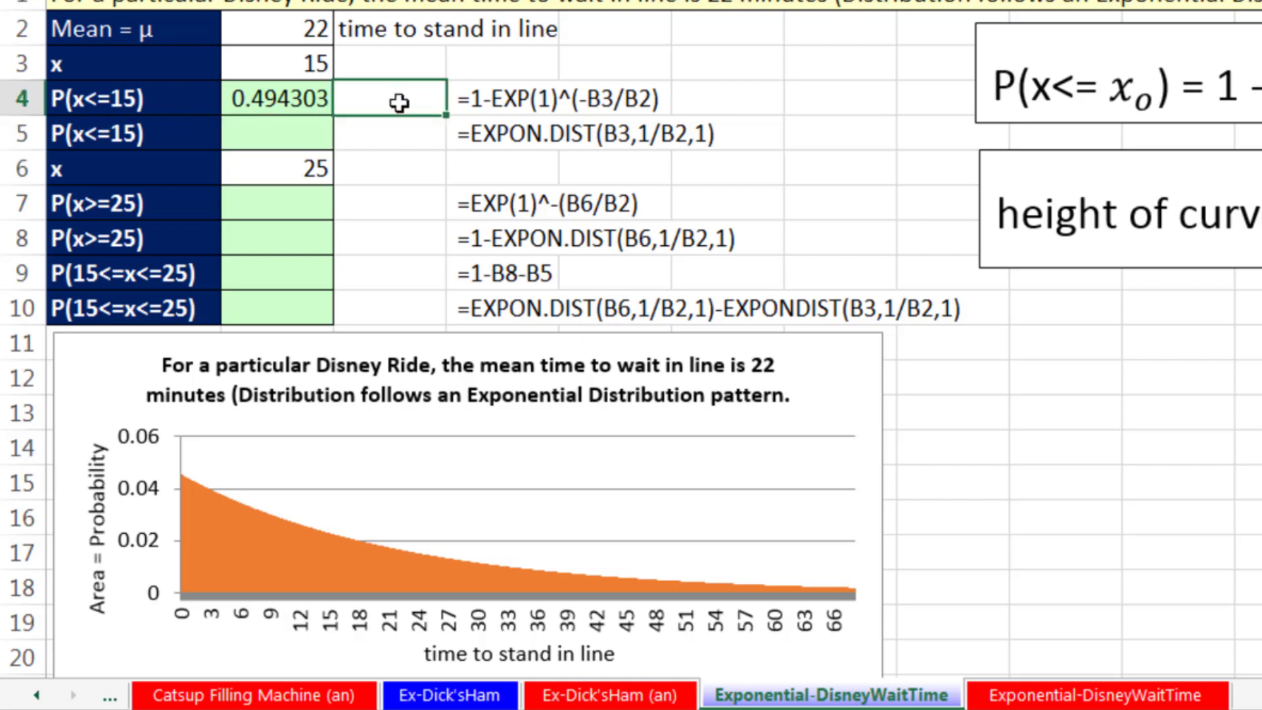
text(.)
key(Return)
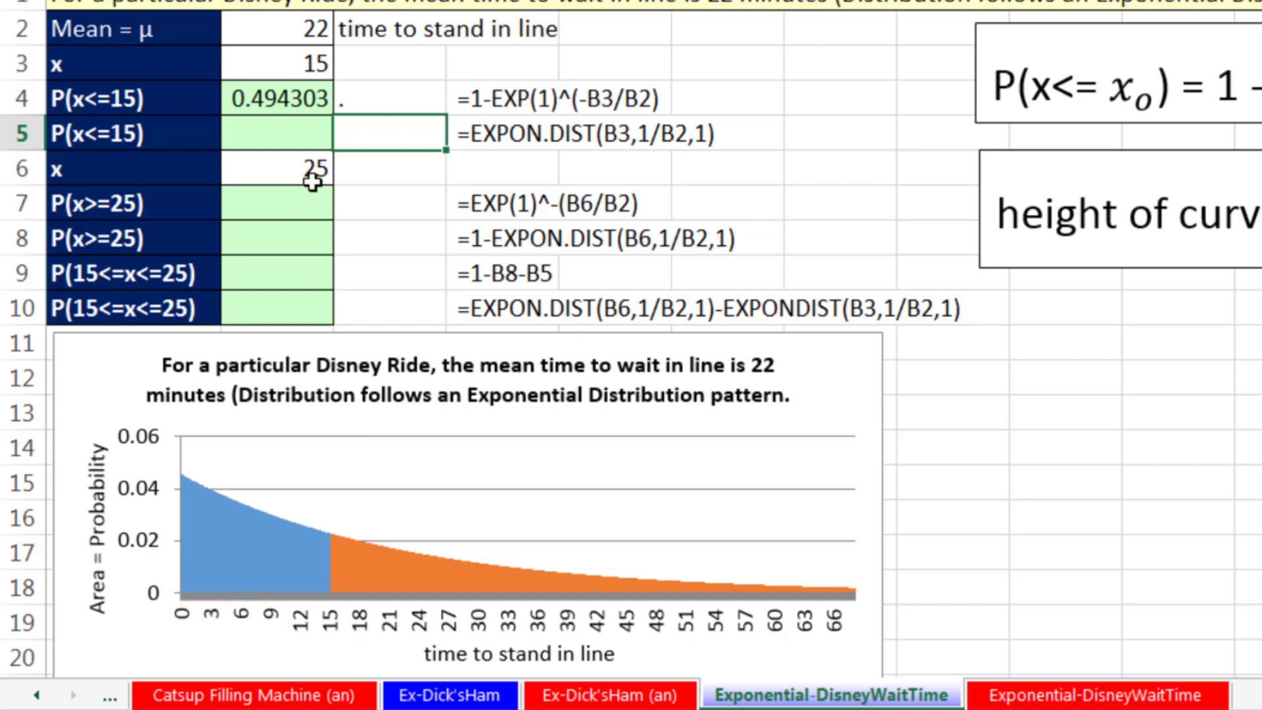
Enter =EXPON.DIST(B3,1/B2,1) in B5, also giving P(x<=15) = 0.494303.
click(295, 135)
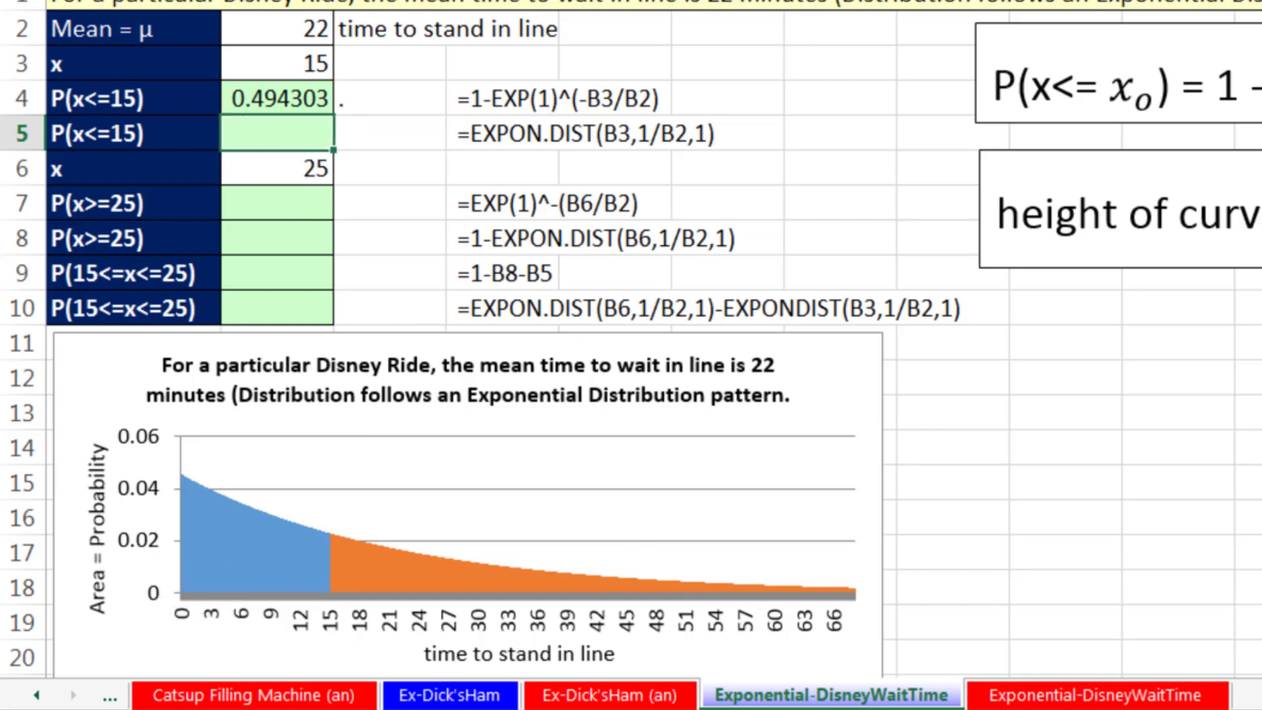
text(=ex)
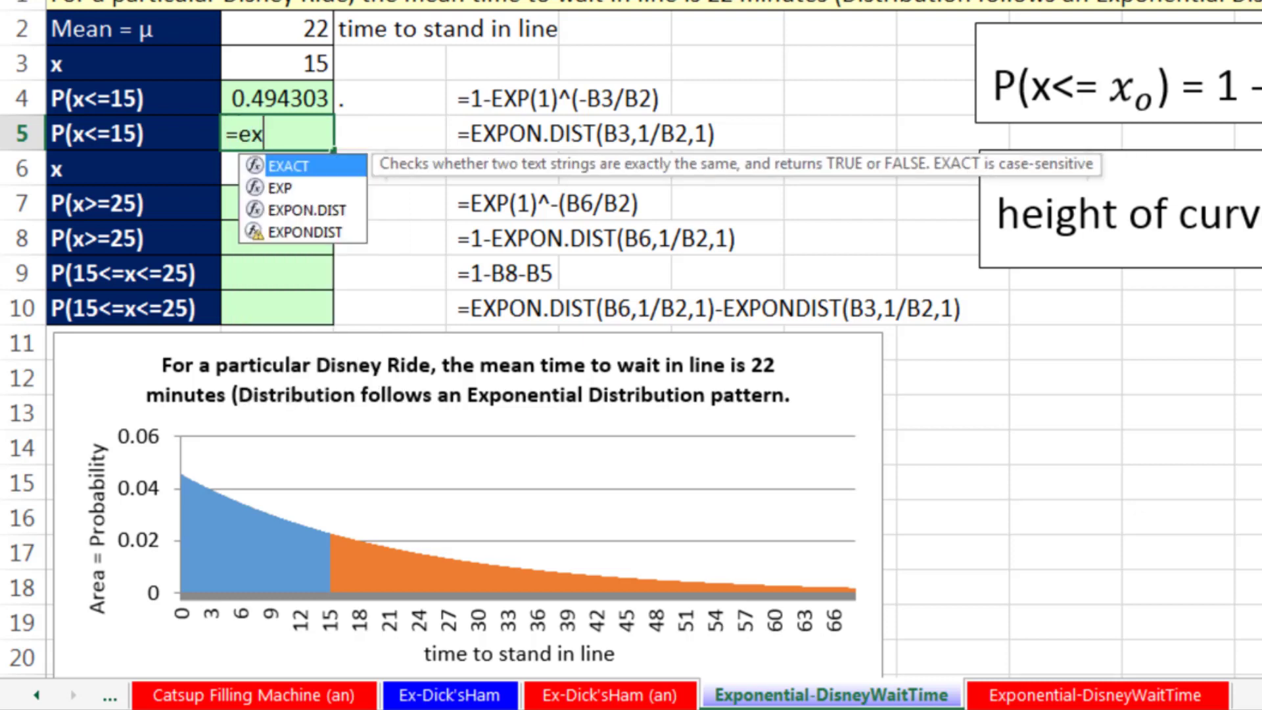
text(pon)
key(Tab)
click(309, 64)
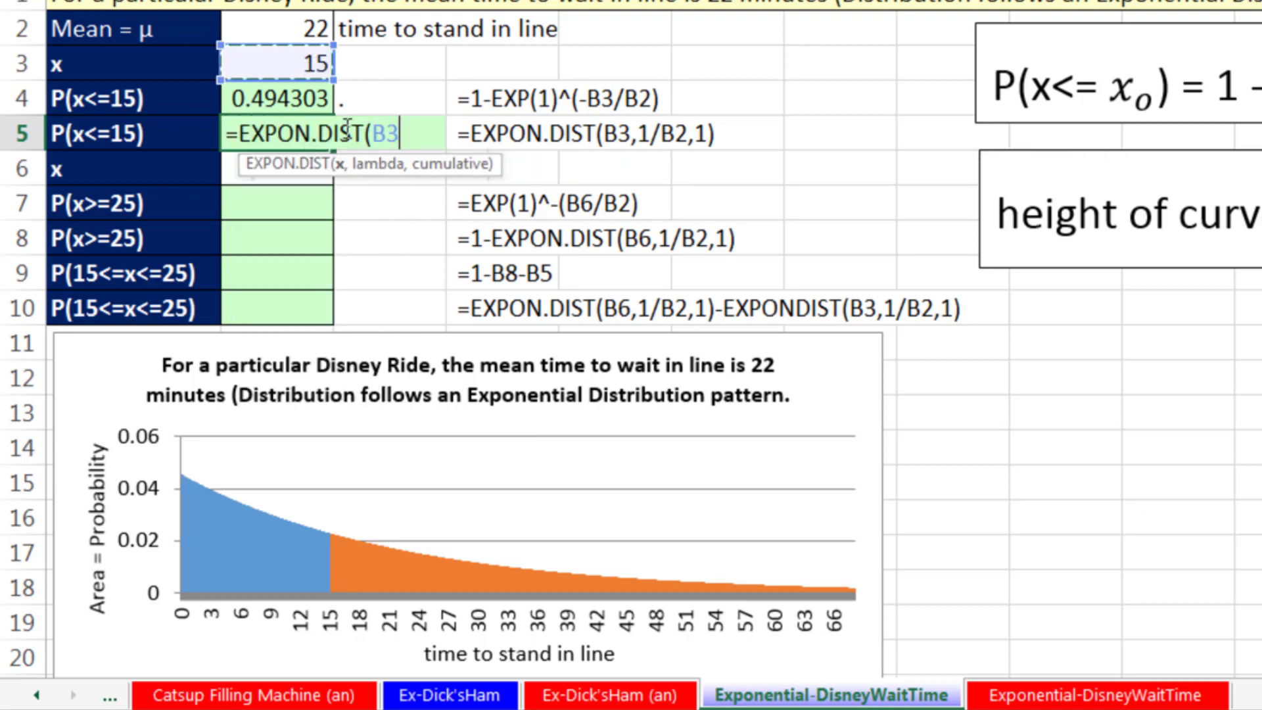
text(,1/)
click(316, 29)
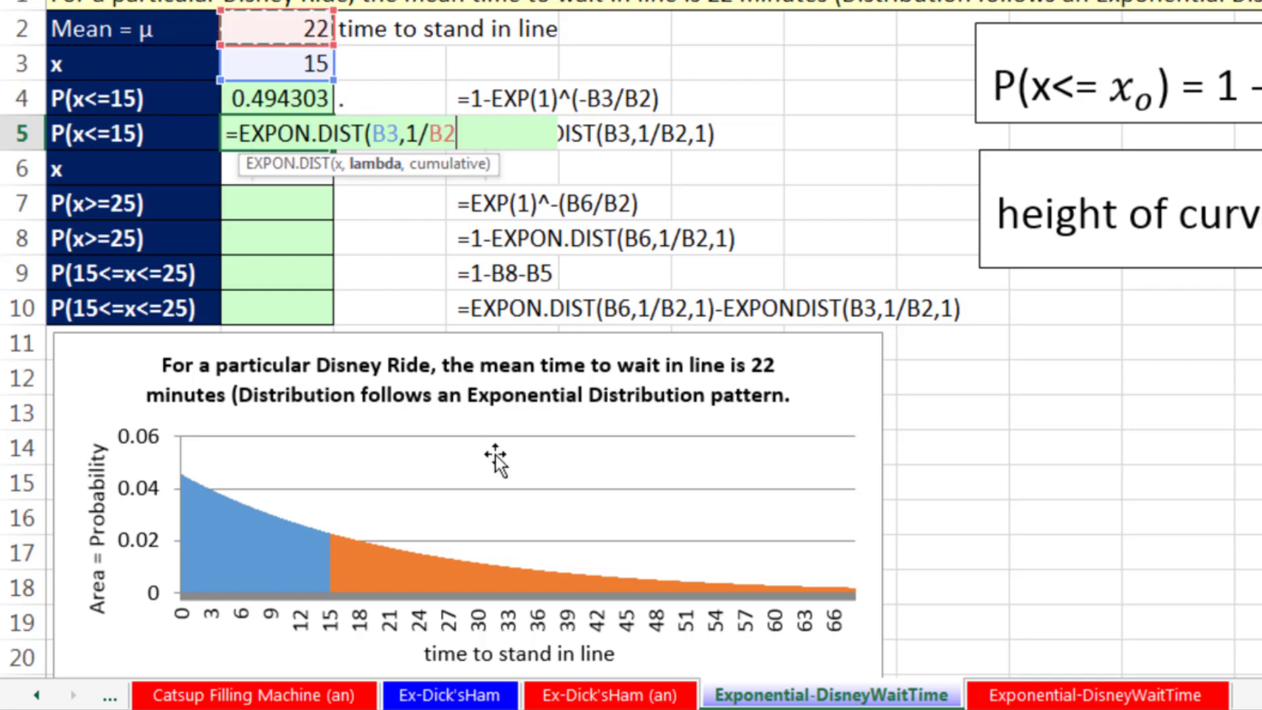
text(,1)
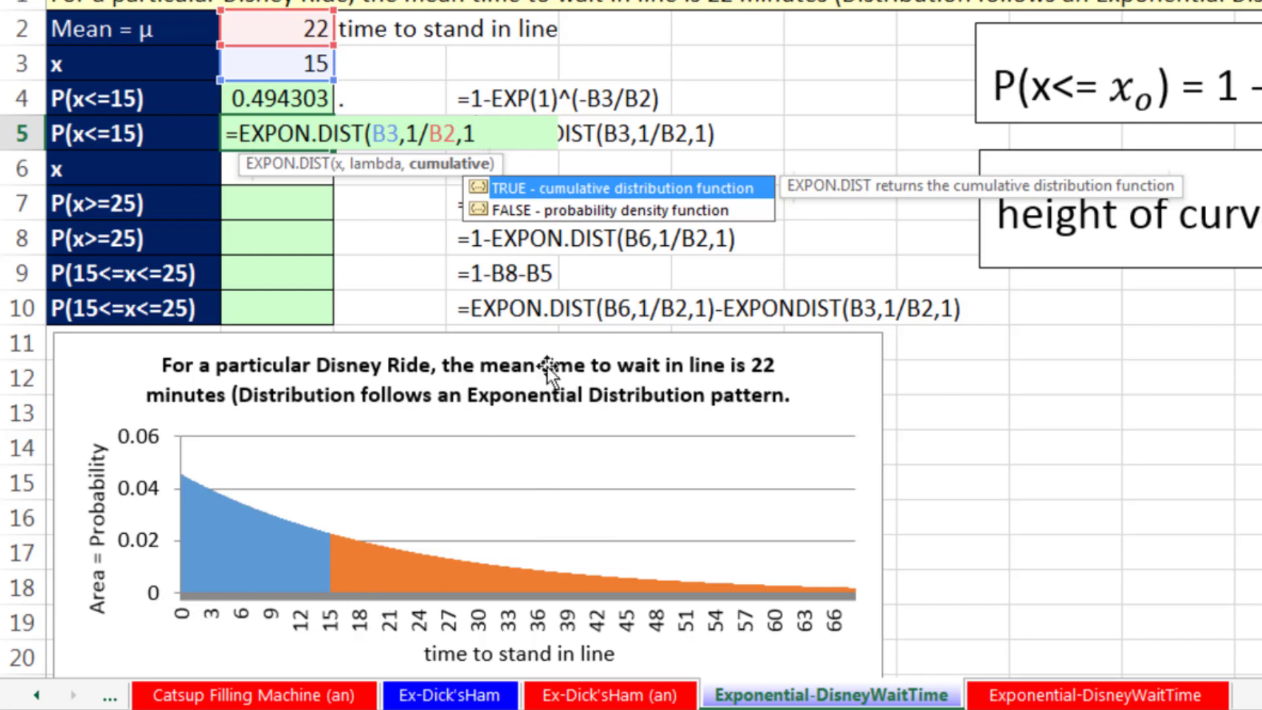
text())
key(Return)
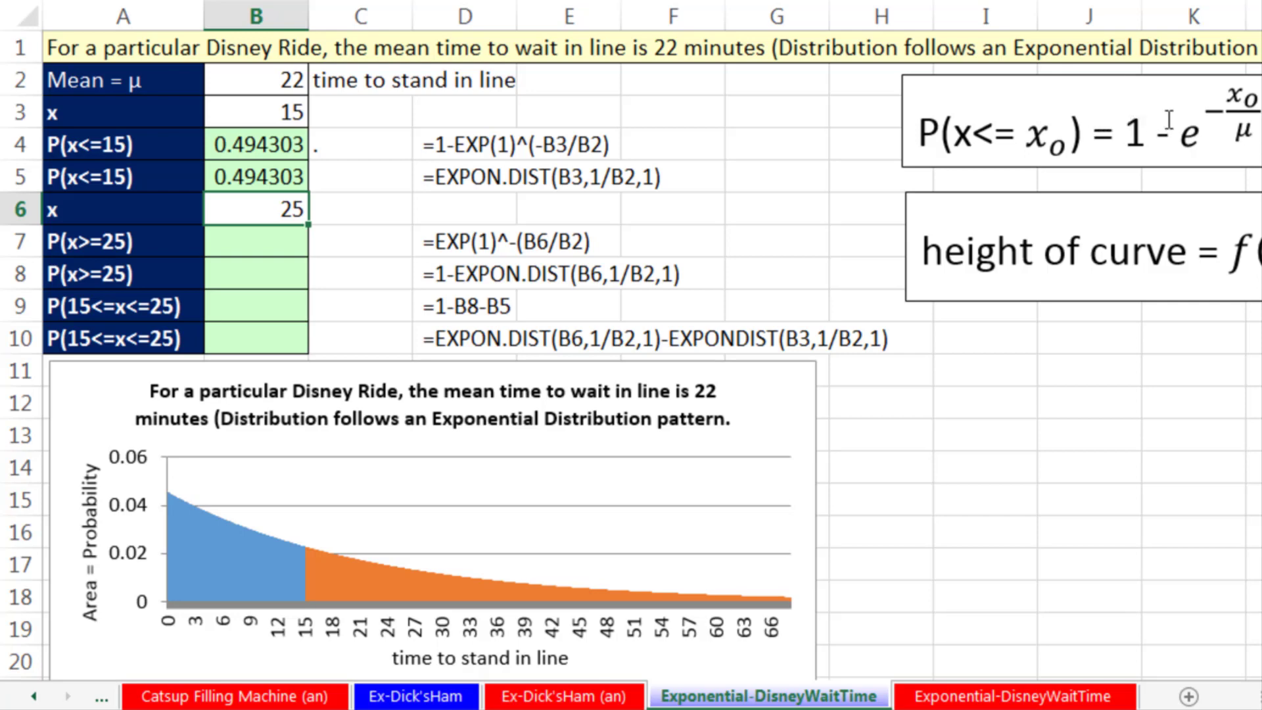
Enter =EXP(1)^-(B6/B2) in B7, giving P(x>=25) = 0.320984.
click(283, 241)
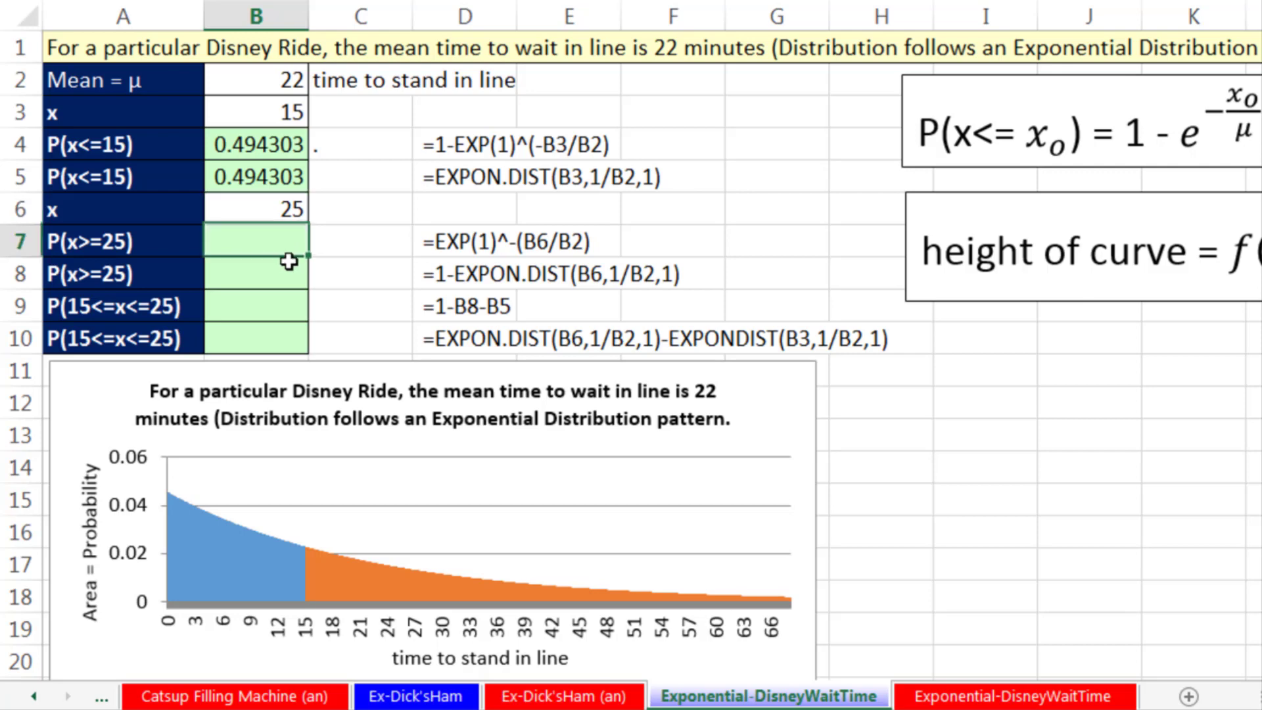
text(=EXP()
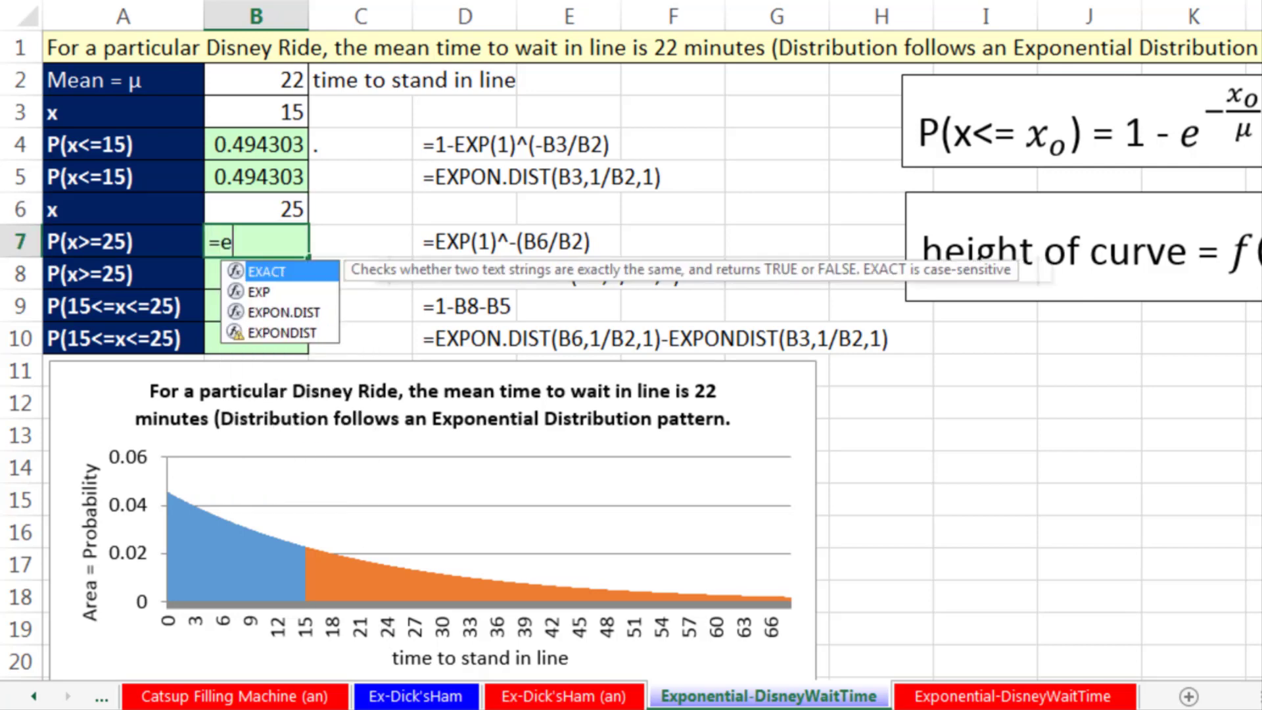
text(1))
key(ctrl+Return)
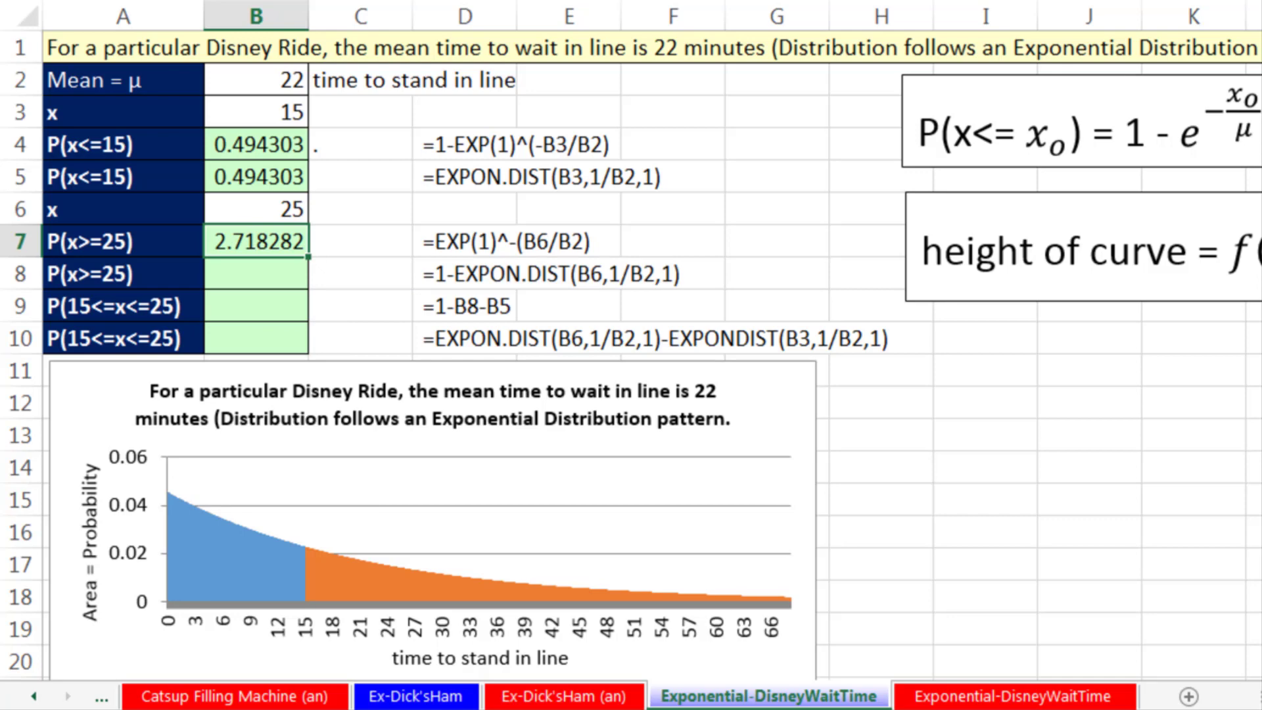
key(F2)
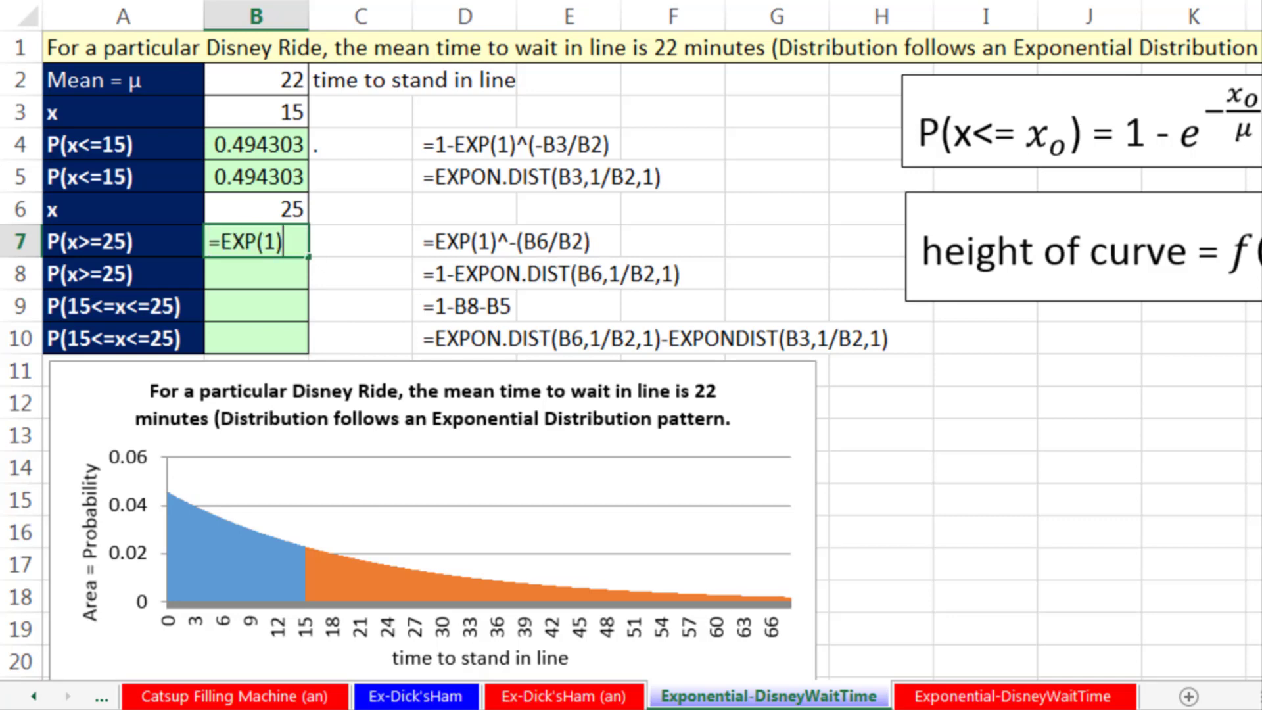
text(^-()
key(Up)
text(/)
key(Up)
key(Up)
key(Up)
key(Up)
key(Up)
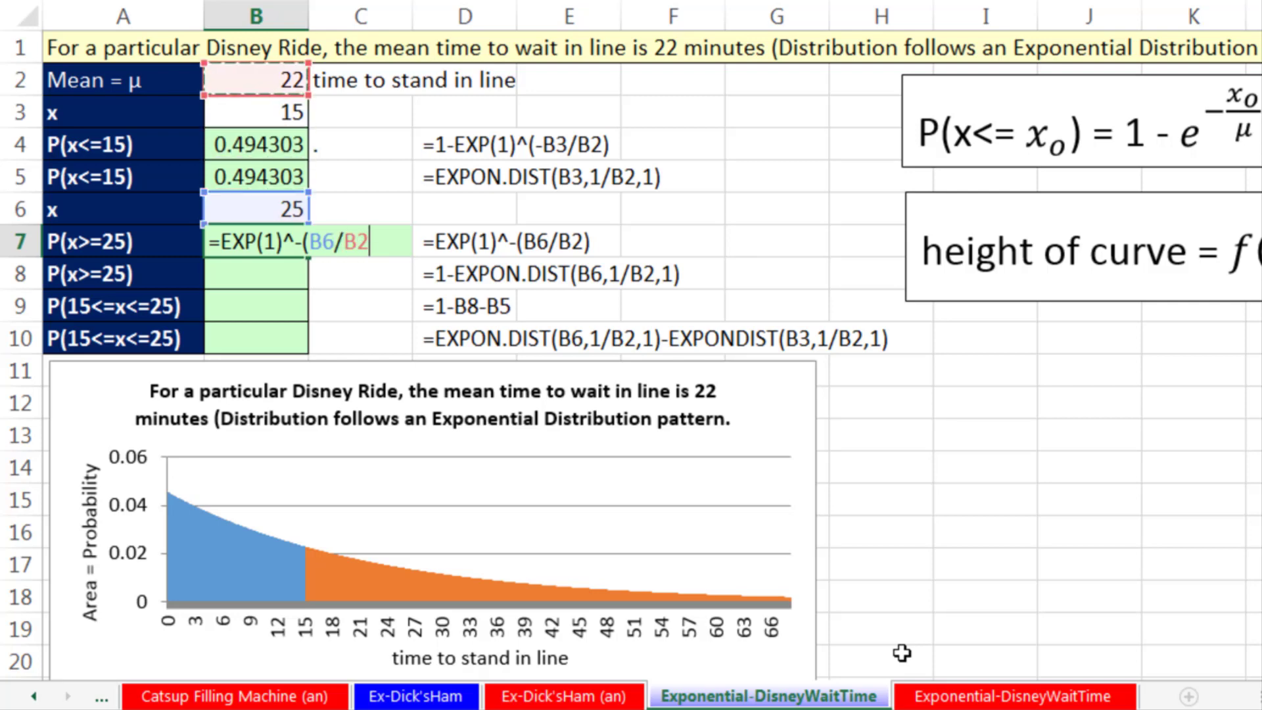
text())
key(Return)
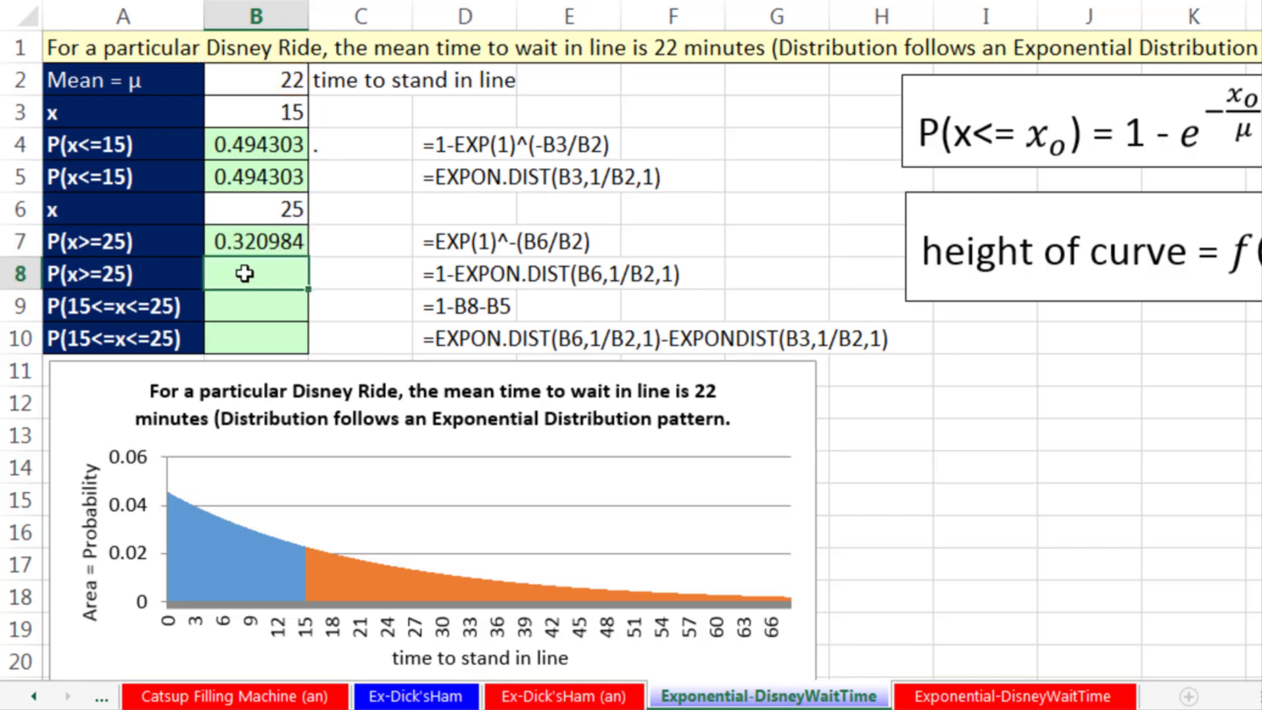
Put a dot marker in C7 to add the beyond-25 shading to the chart.
click(347, 250)
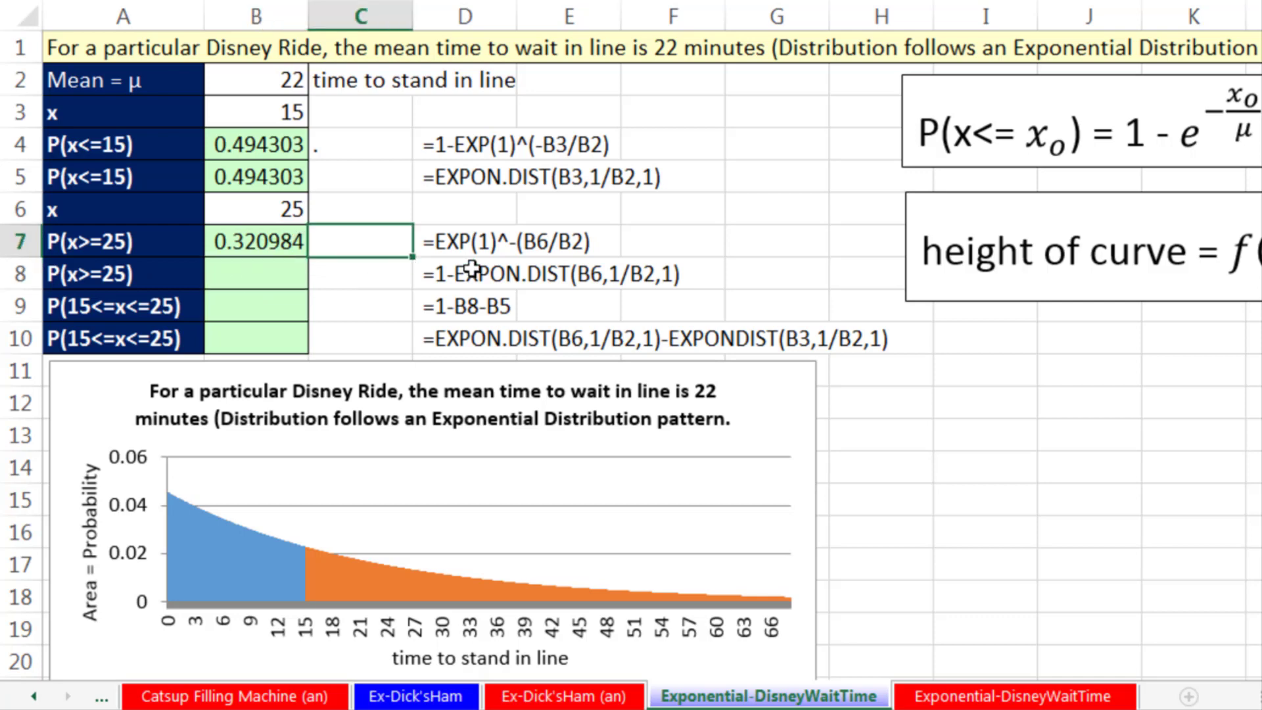
text(.)
key(Return)
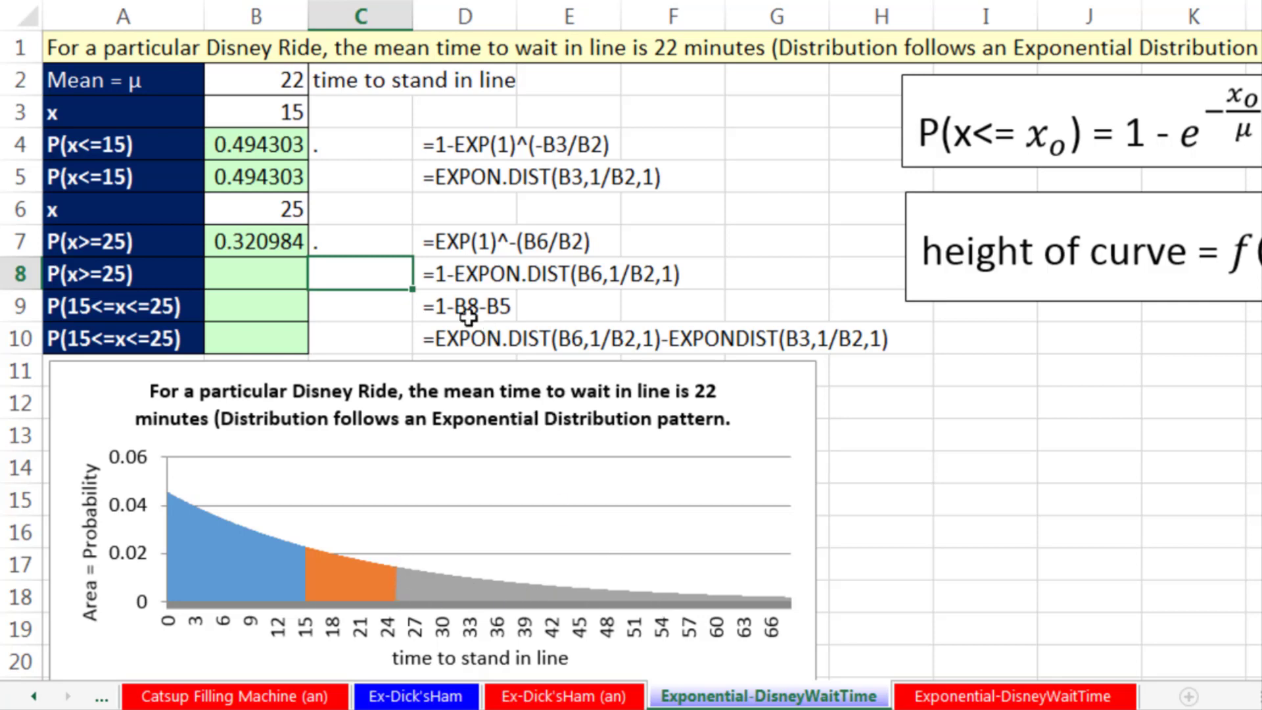
click(242, 277)
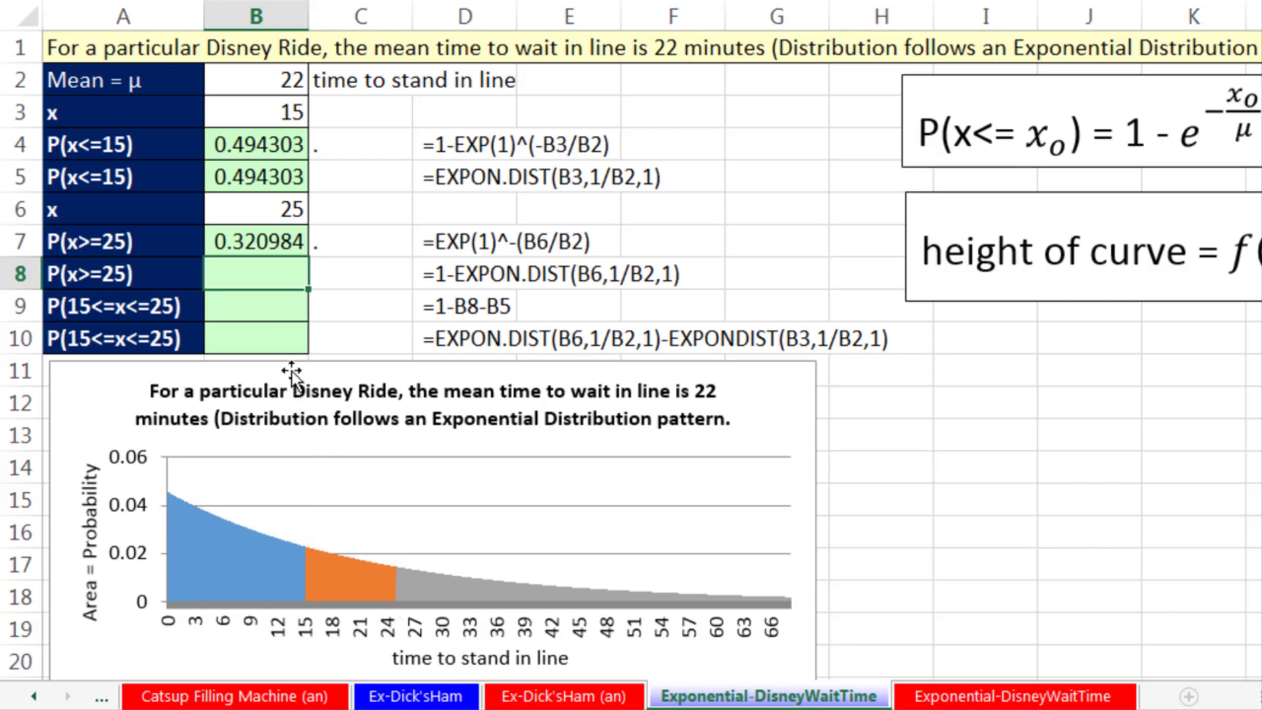
Enter =1-EXPON.DIST(B6,1/B2,1) in B8, returning 0.320984.
text(=1-expo)
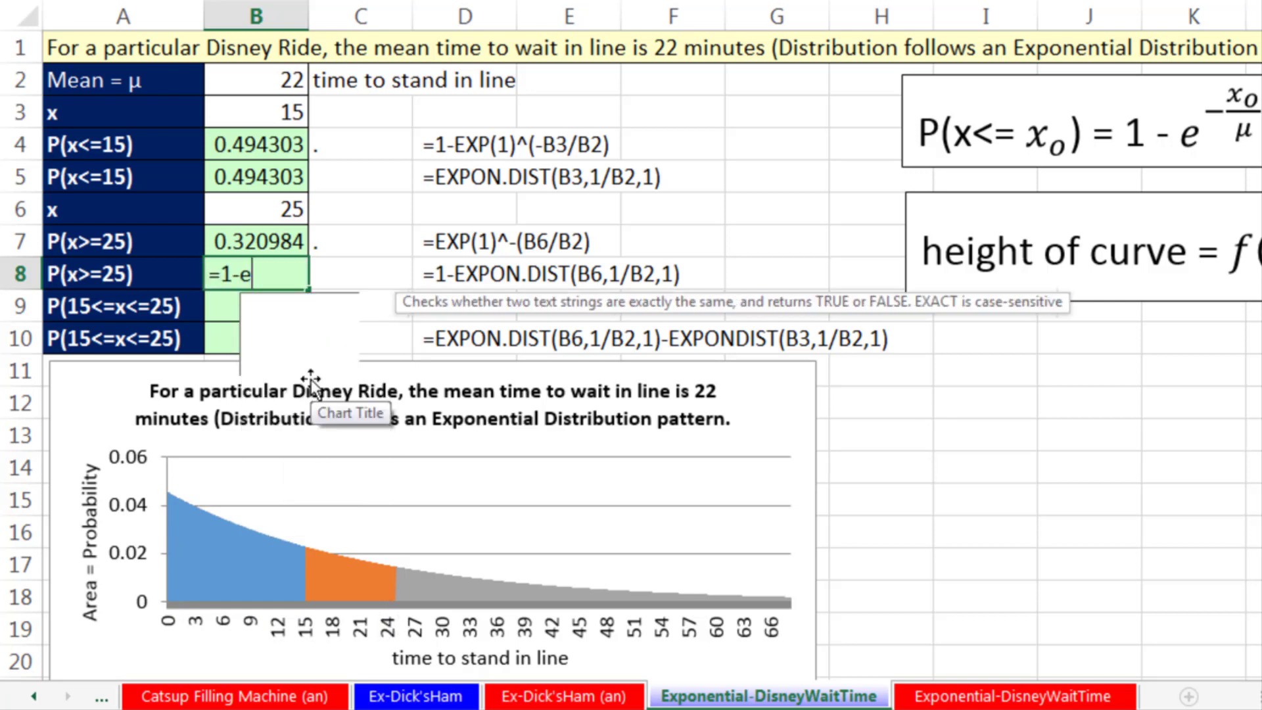
key(Tab)
key(Up)
key(Up)
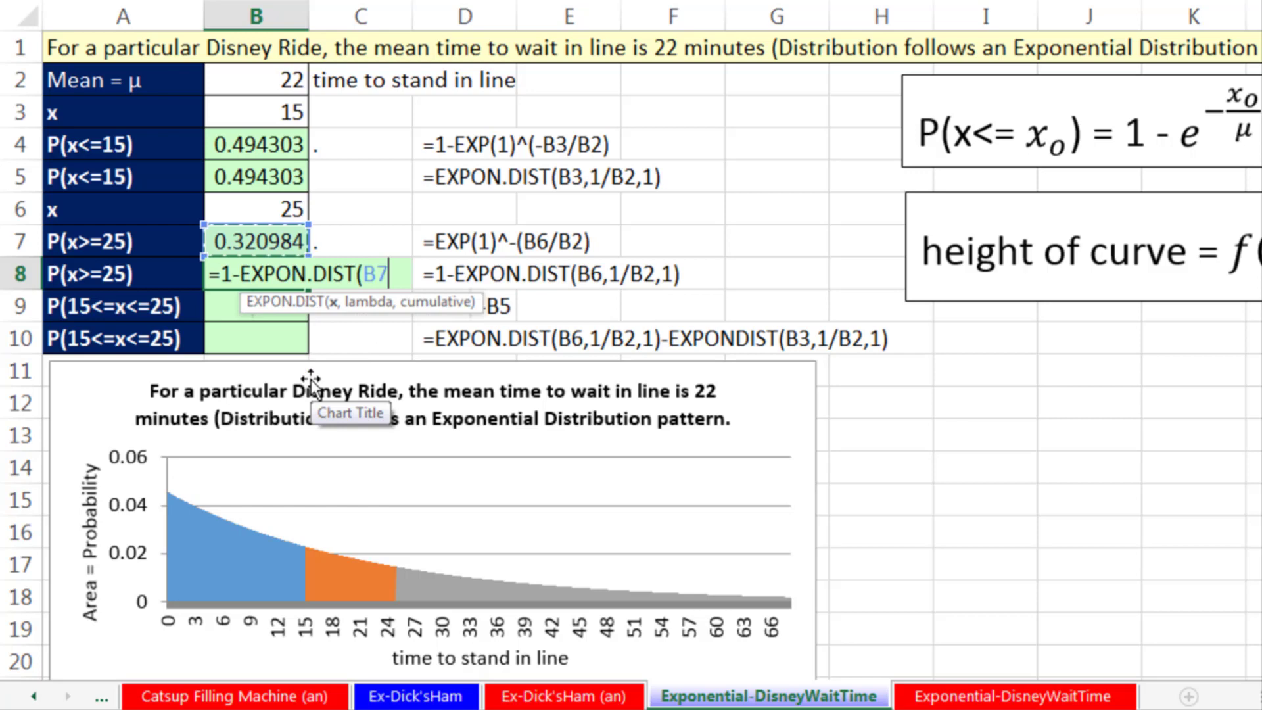
text(,1/)
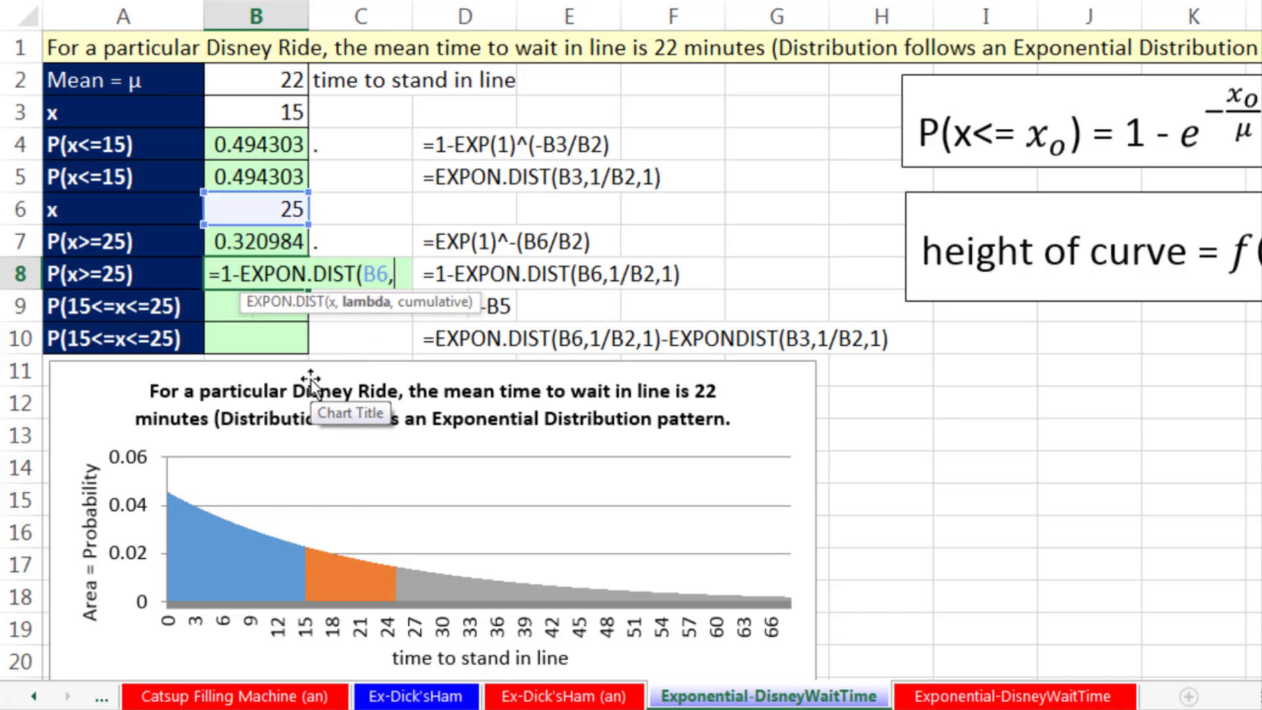
key(Up)
key(Up)
key(Up)
key(Up)
key(Up)
key(Up)
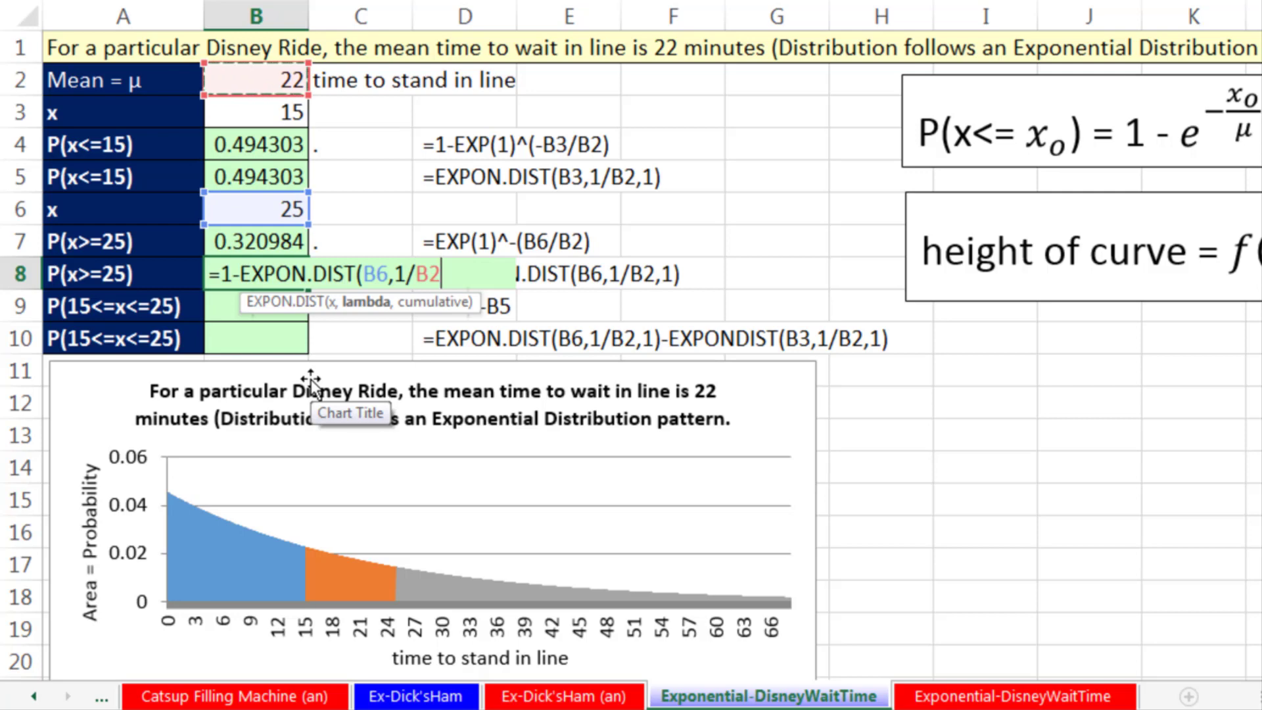
text(,1))
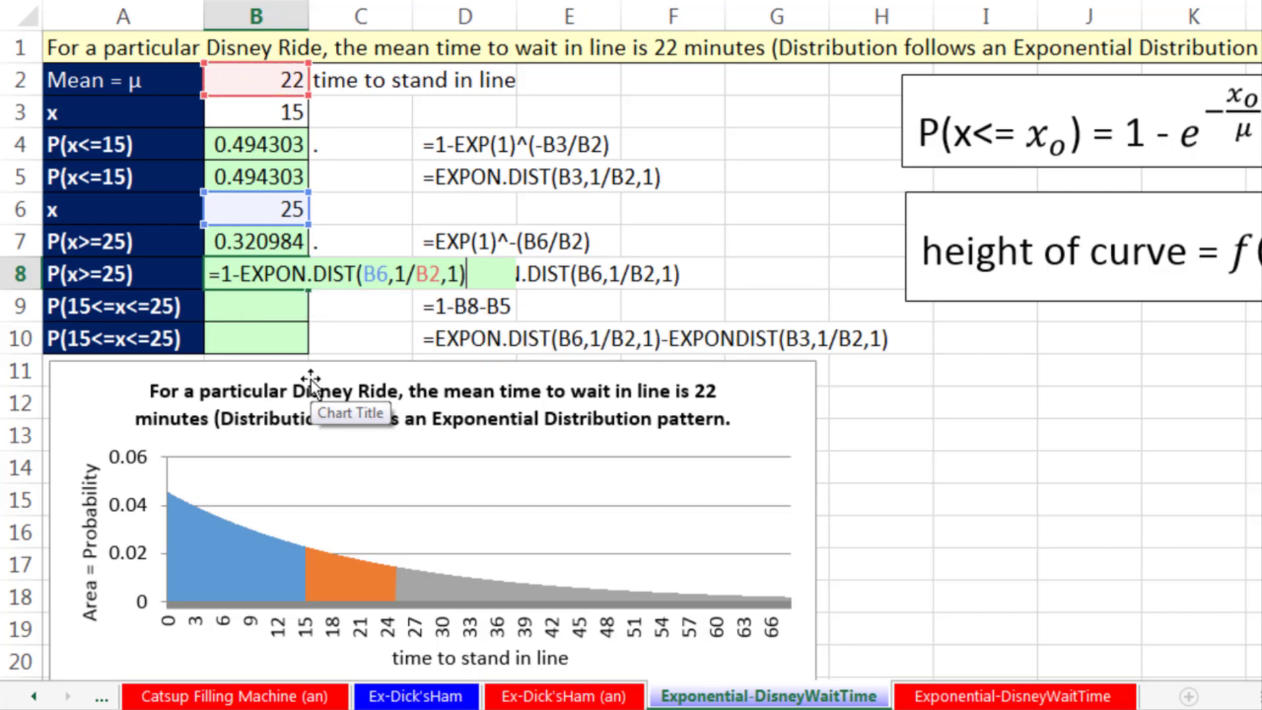
key(Return)
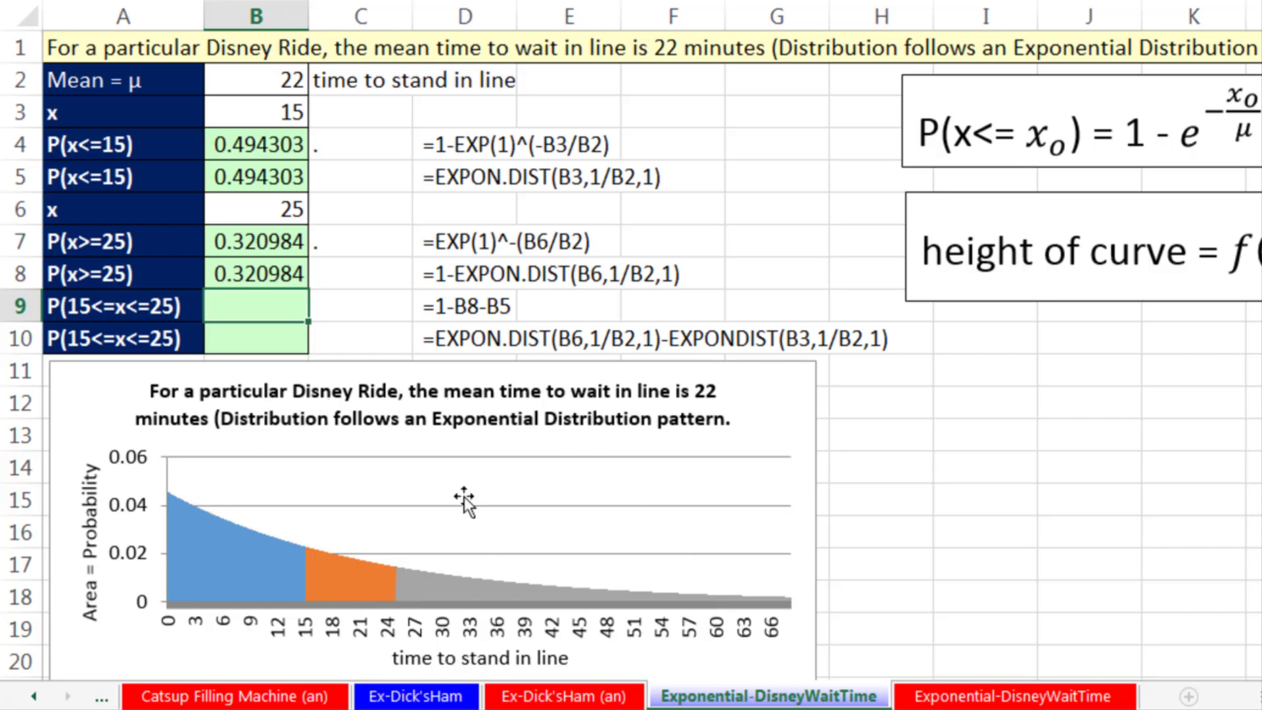
Enter =1-B8-B5 in B9, giving P(15<=x<=25) = 0.184713.
text(=)
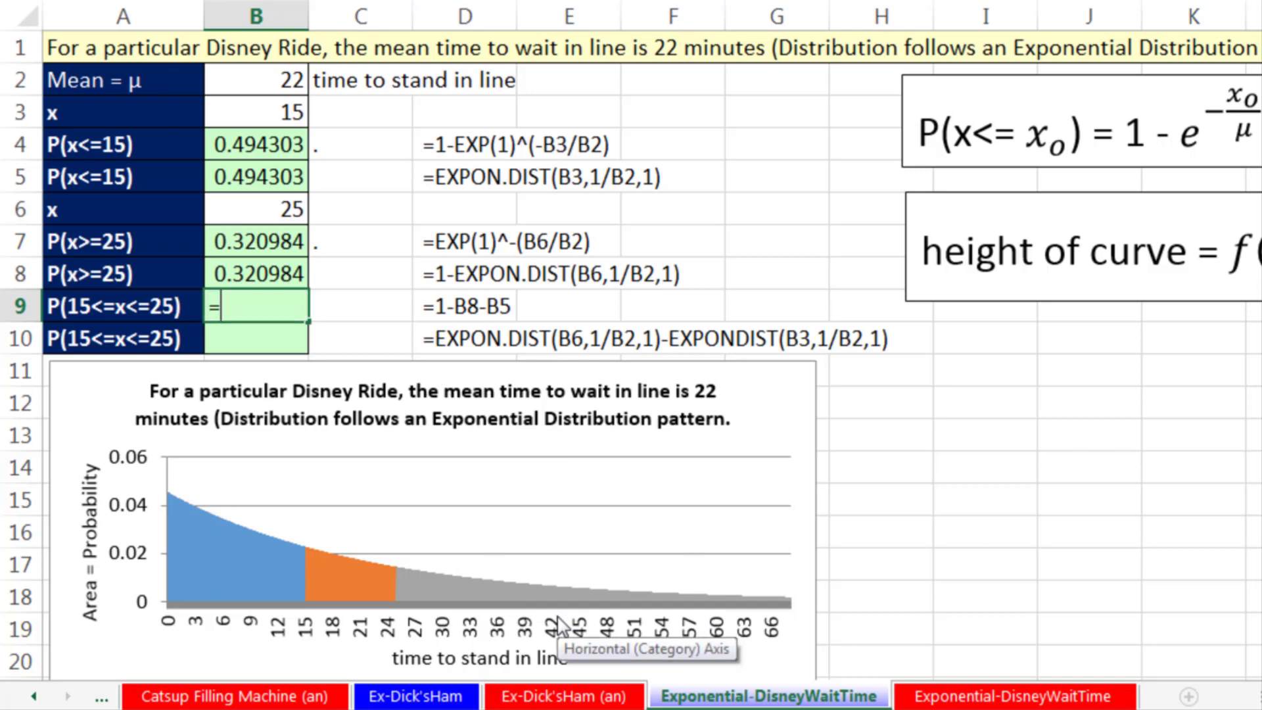
text(1-B8)
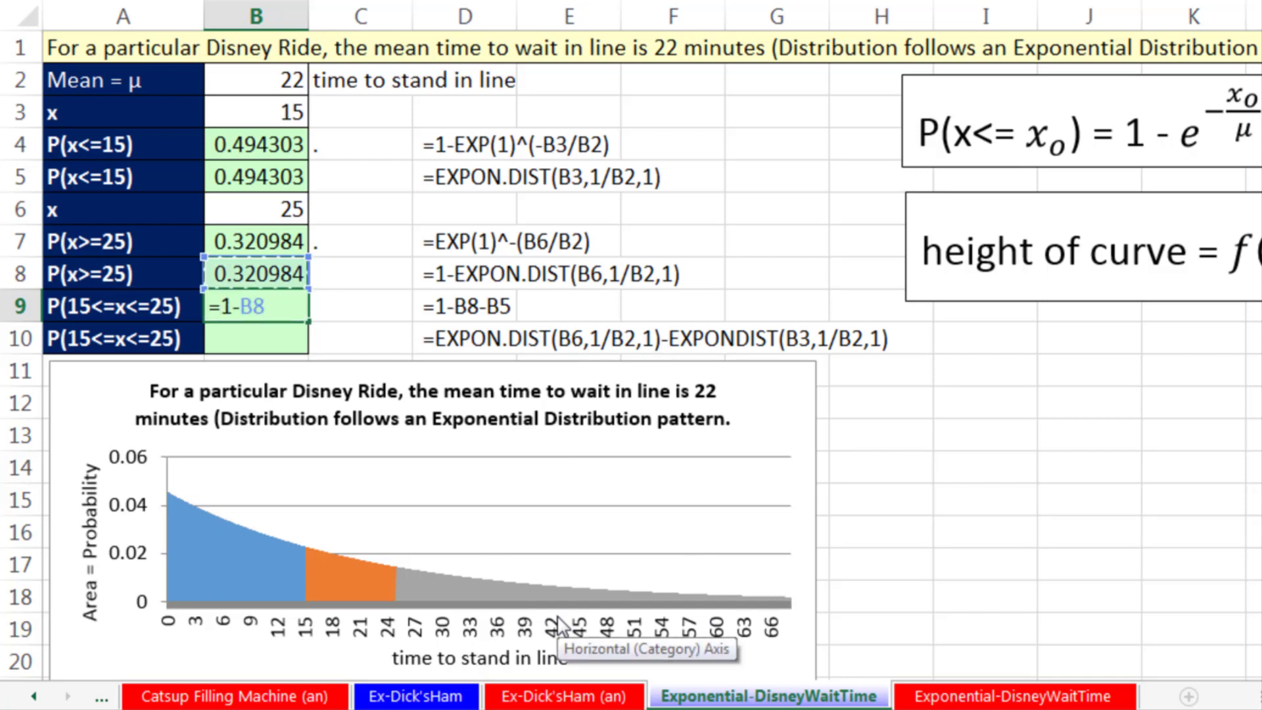
text(-)
key(Up)
key(Up)
key(Up)
key(Up)
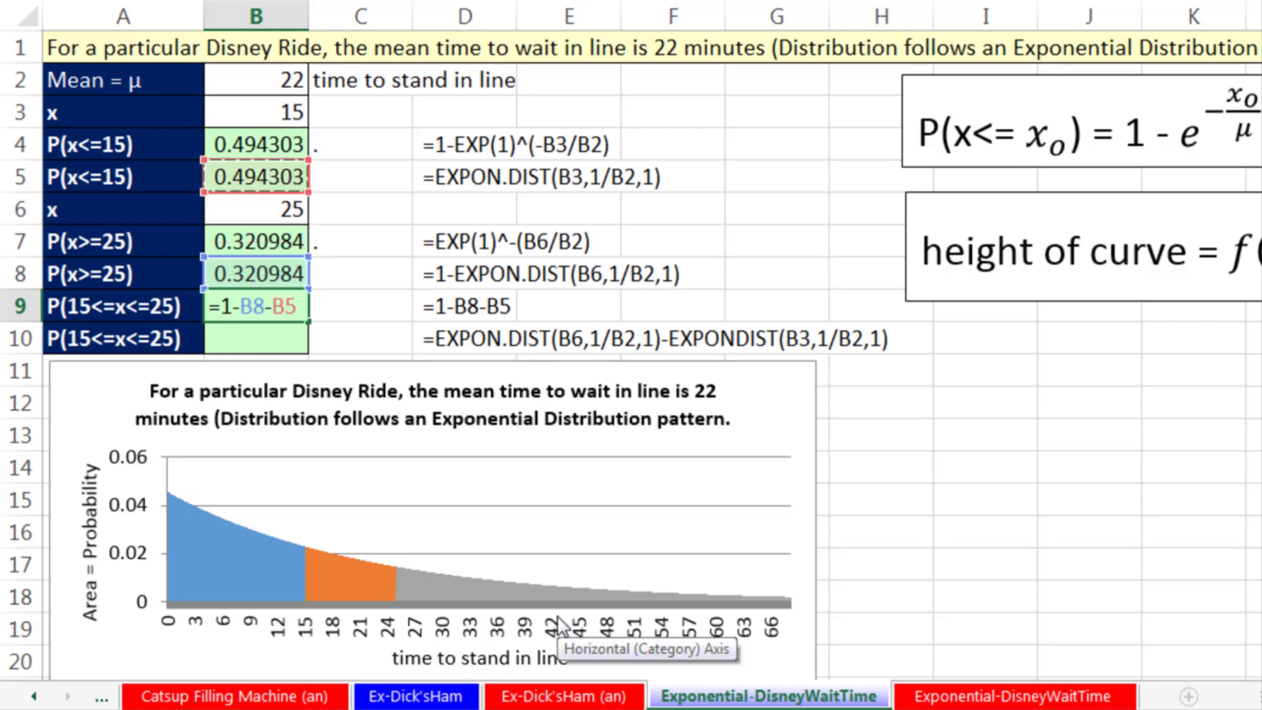
key(Return)
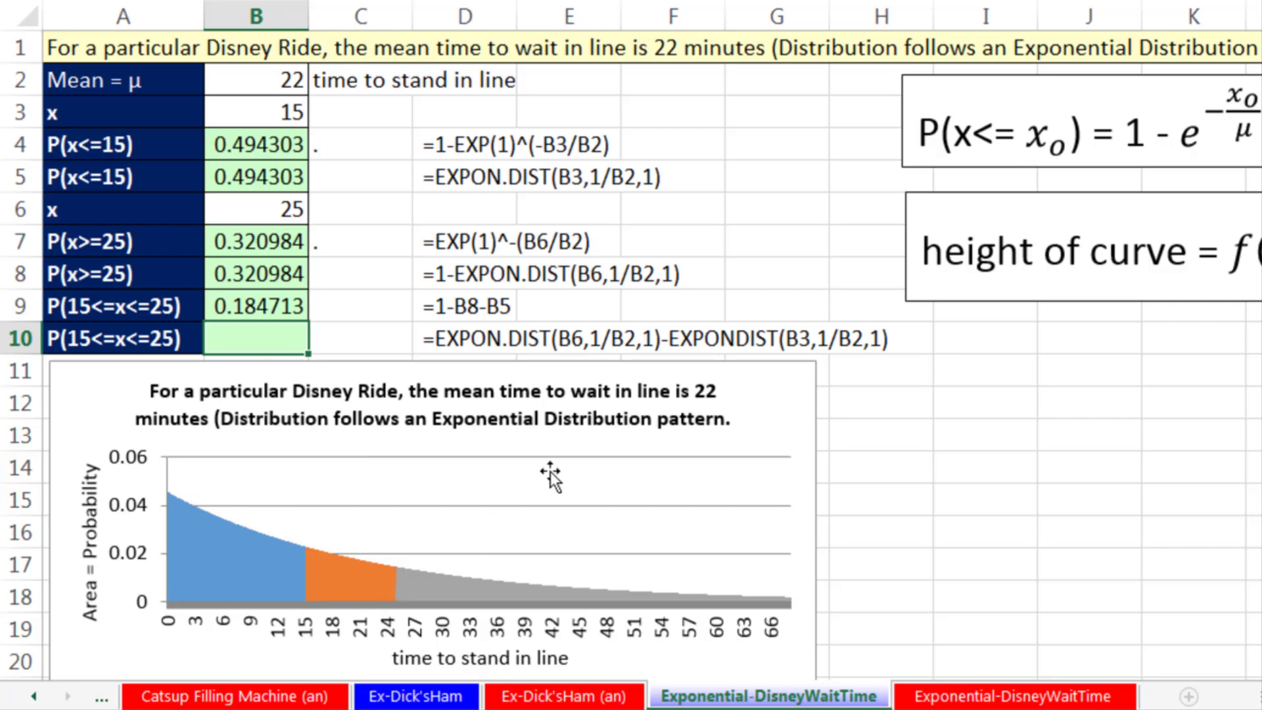
Enter =EXPON.DIST(B6,1/B2,1) in B10 as the first term.
text(=expo)
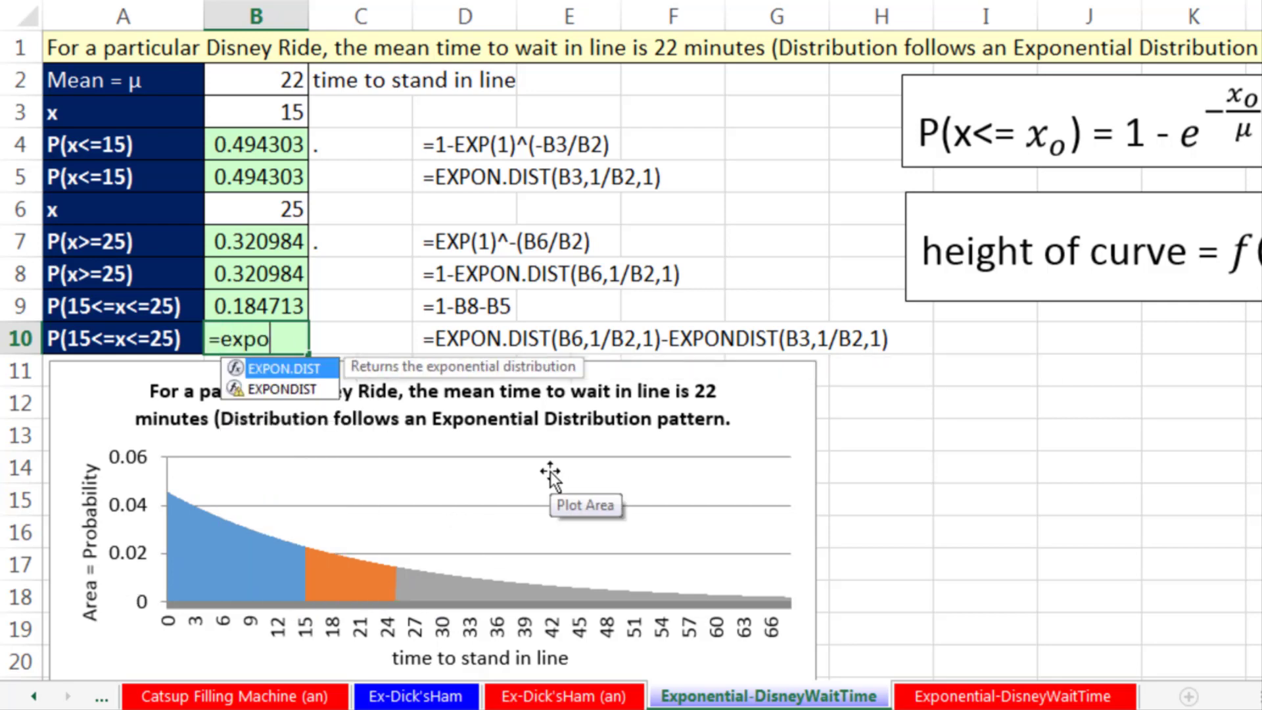
key(Tab)
key(Up)
key(Up)
key(Up)
key(Up)
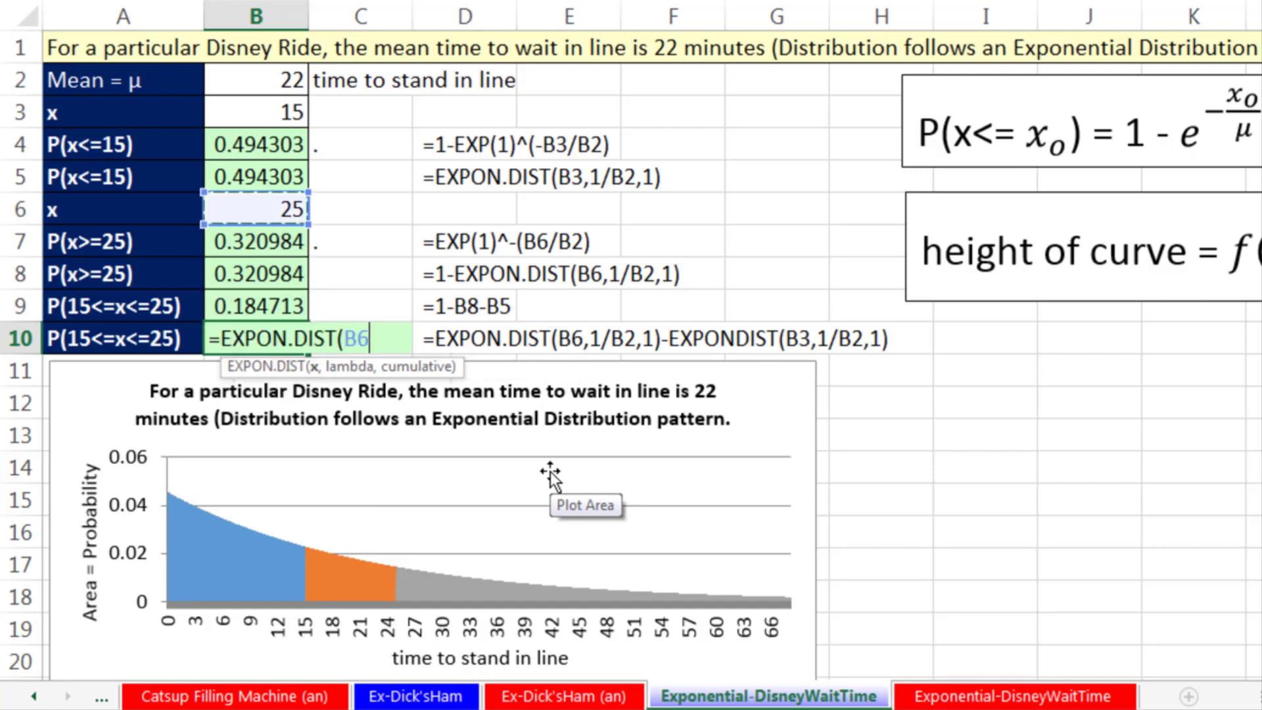
text(,1/)
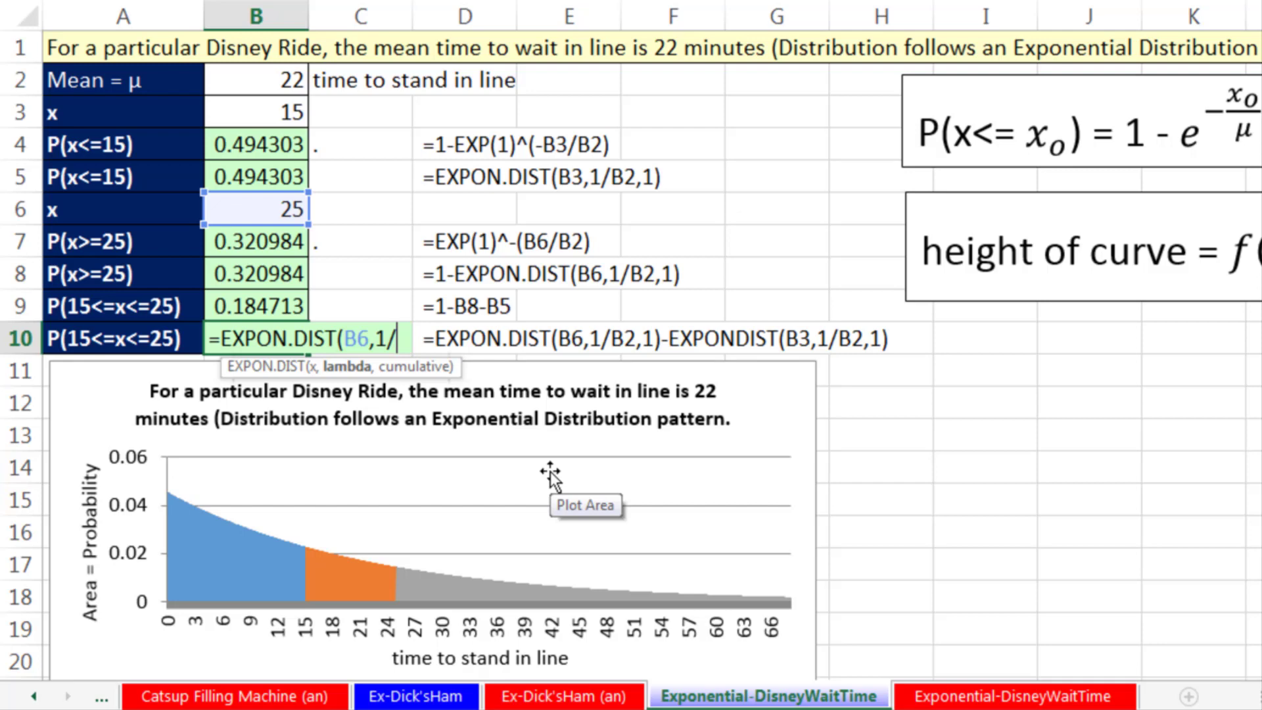
key(Up)
key(Up)
key(Up)
key(Up)
key(Up)
key(Up)
key(Up)
key(Up)
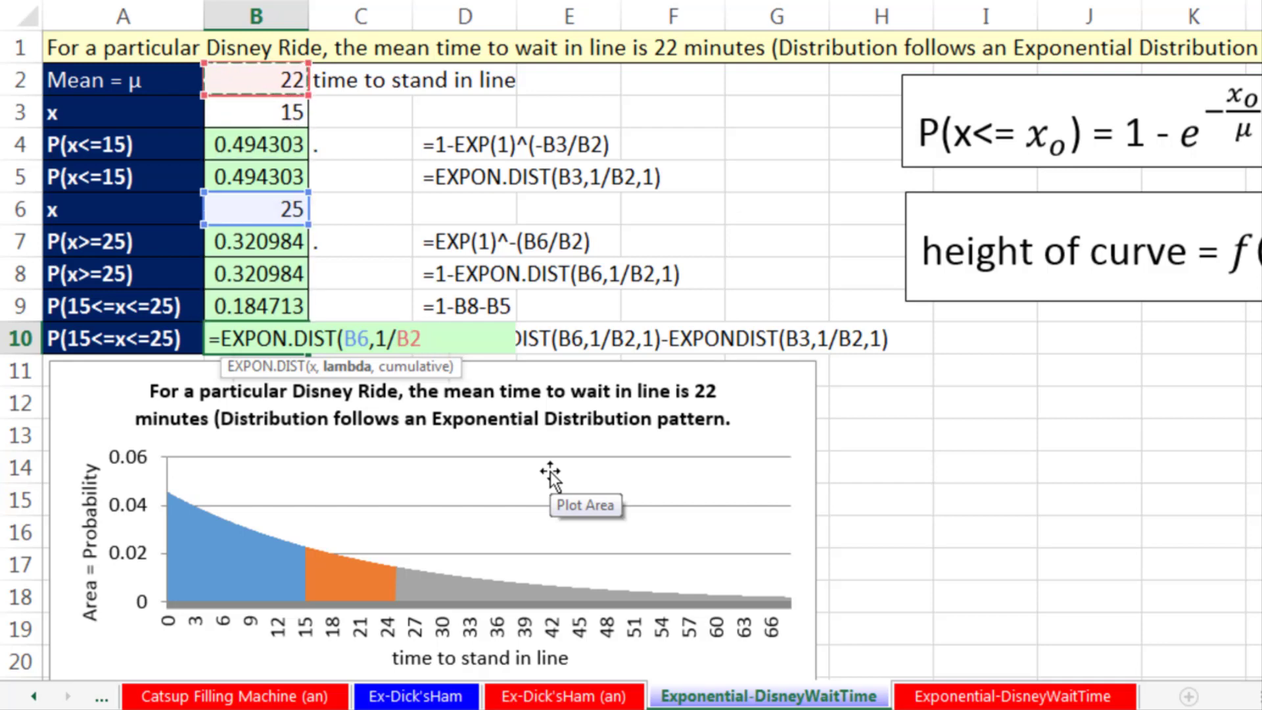
text(,1))
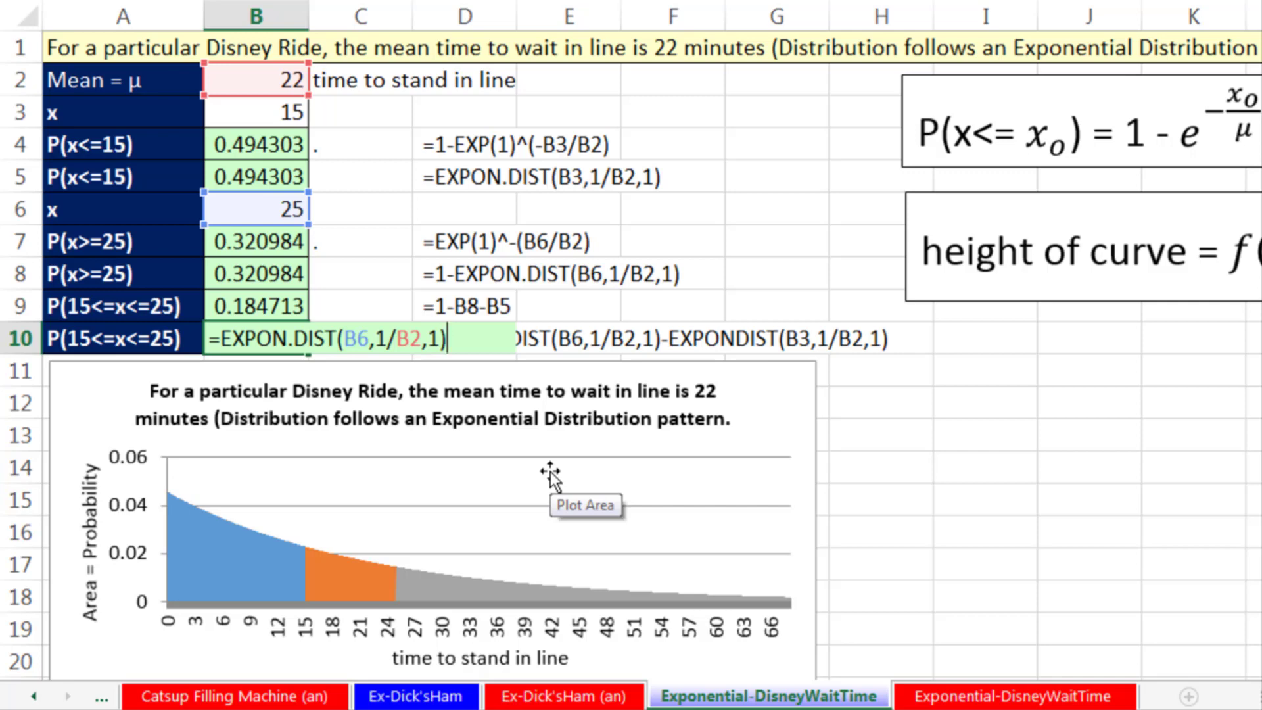
key(ctrl+Return)
Subtract EXPON.DIST(B3,1/B2,1) in B10's formula, giving 0.184713.
key(F2)
text(-)
text(expo)
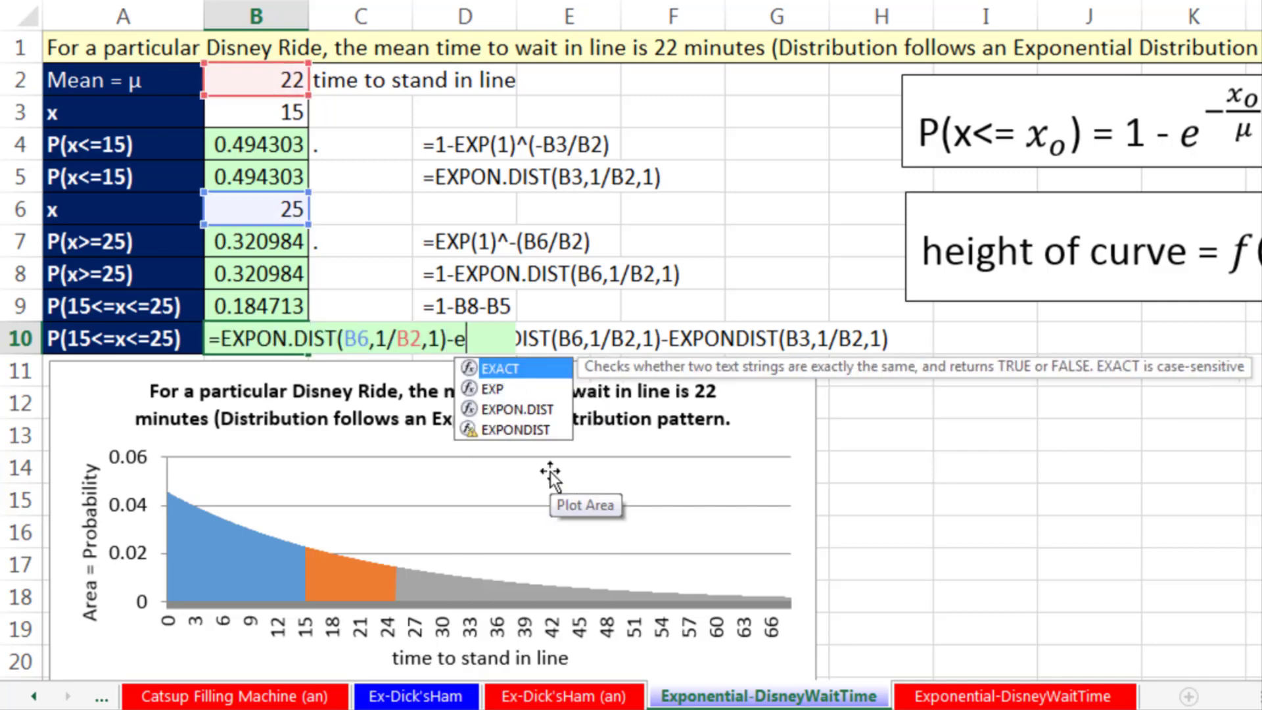
key(Tab)
key(Up)
key(Up)
key(Up)
key(Up)
key(Up)
key(Up)
key(Up)
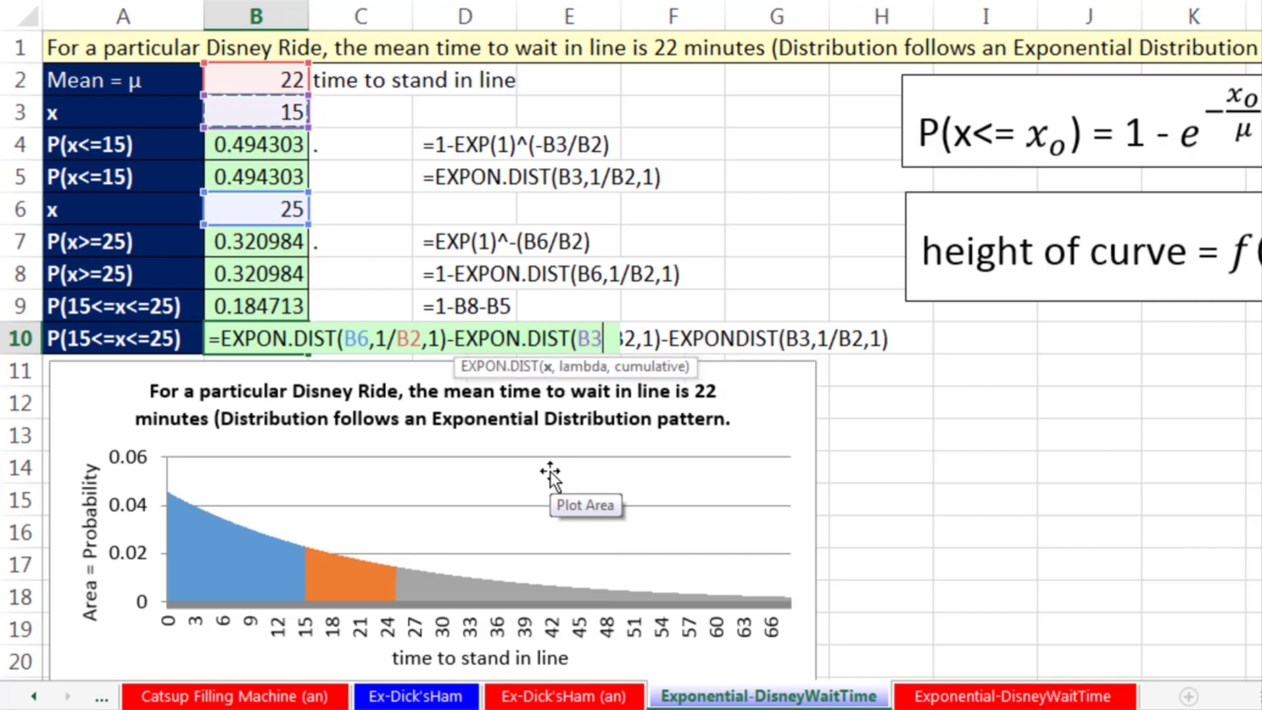
text(,1/)
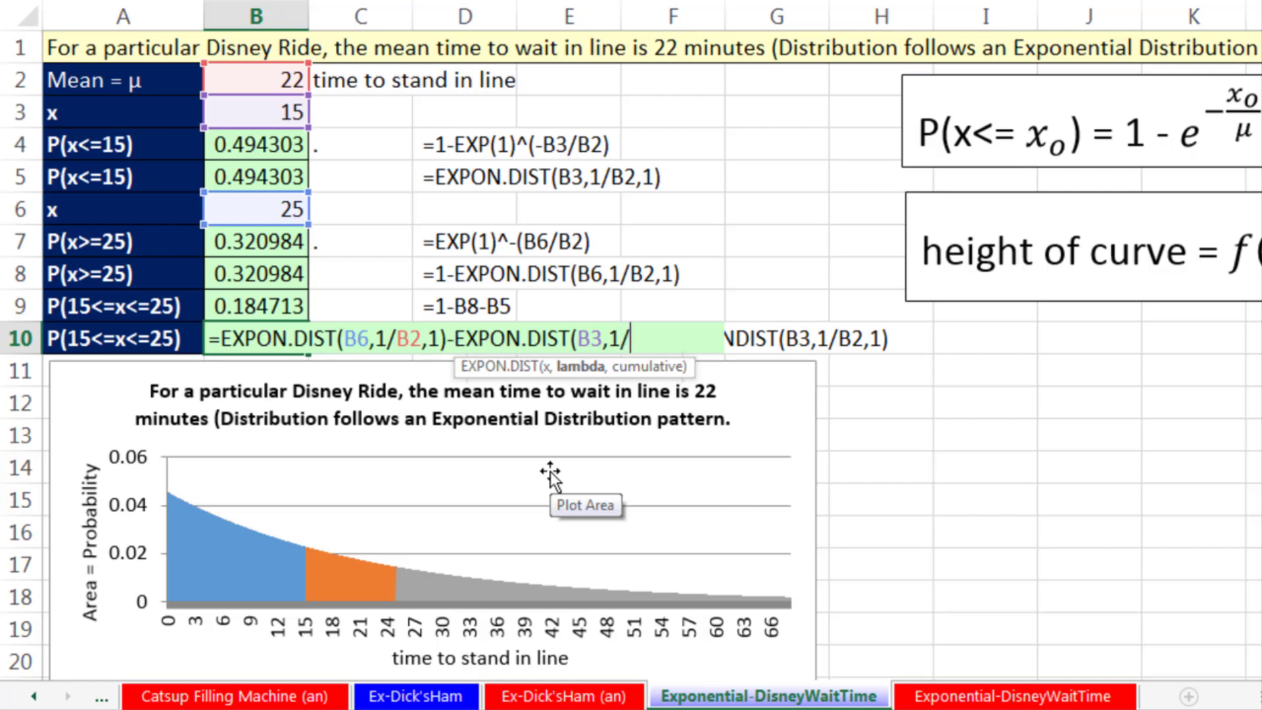
key(Up)
key(Up)
key(Up)
key(Up)
key(Up)
key(Up)
key(Up)
key(Up)
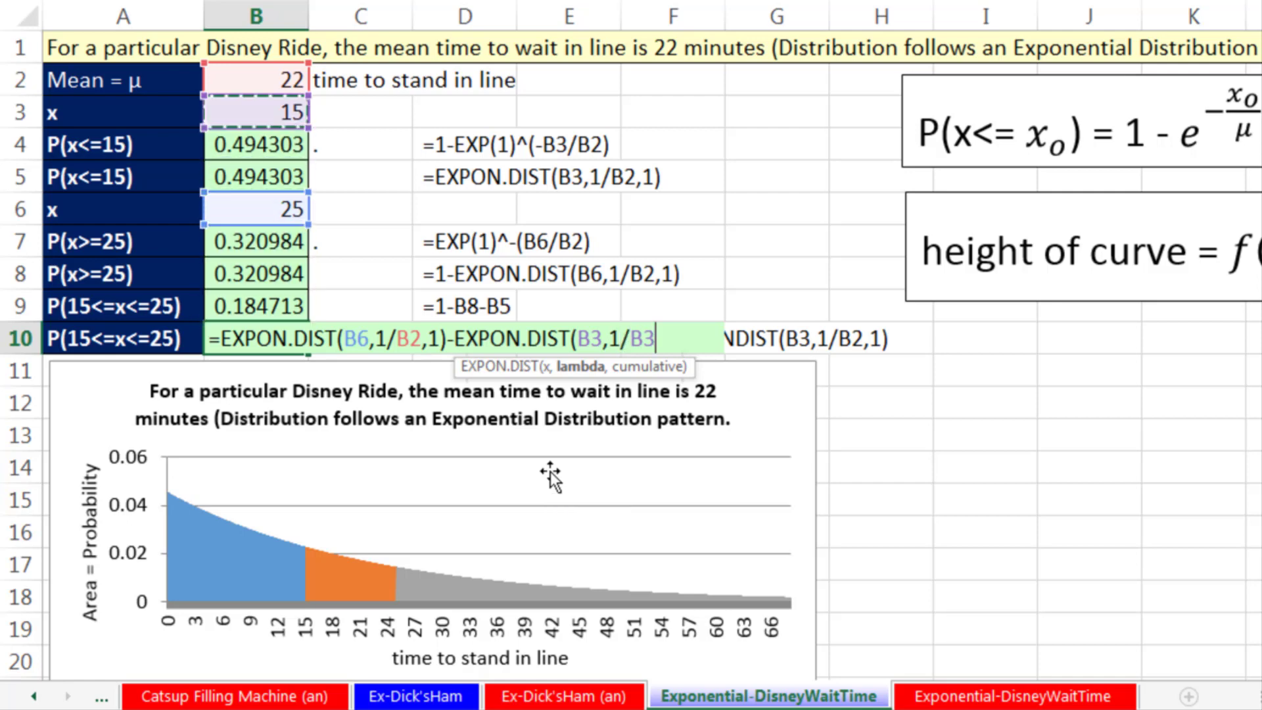
text(,1))
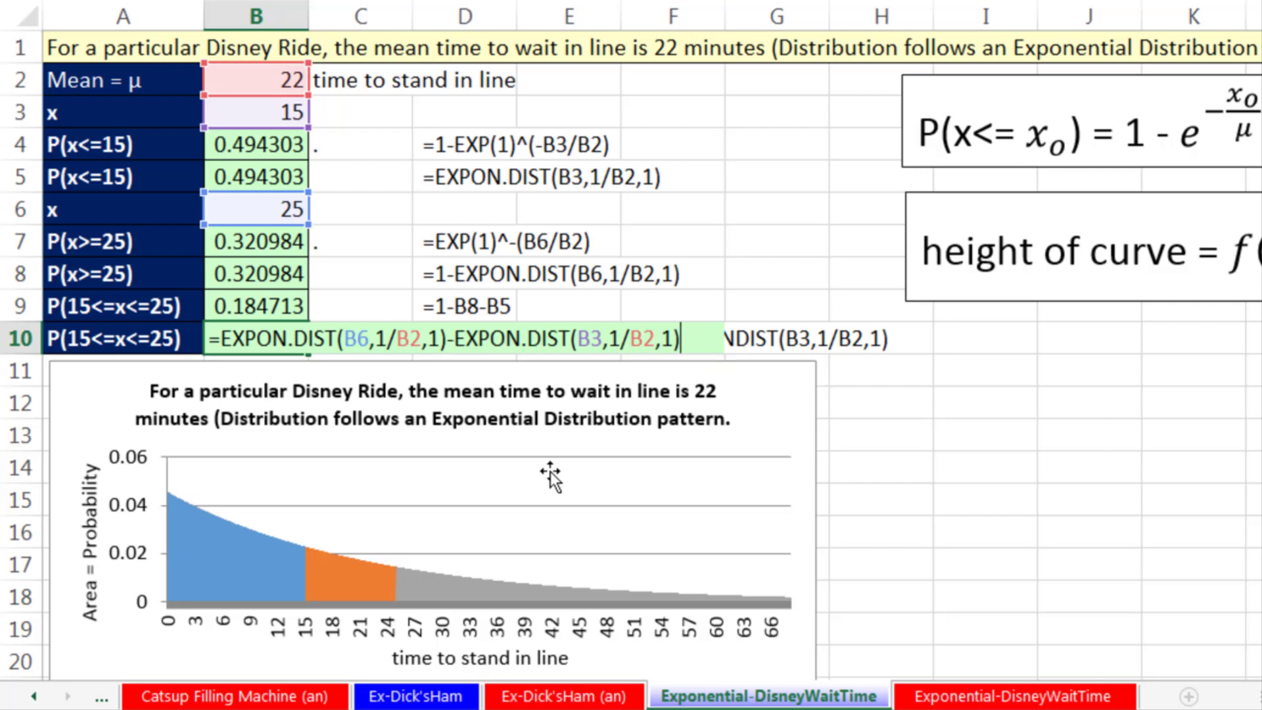
key(ctrl+Return)
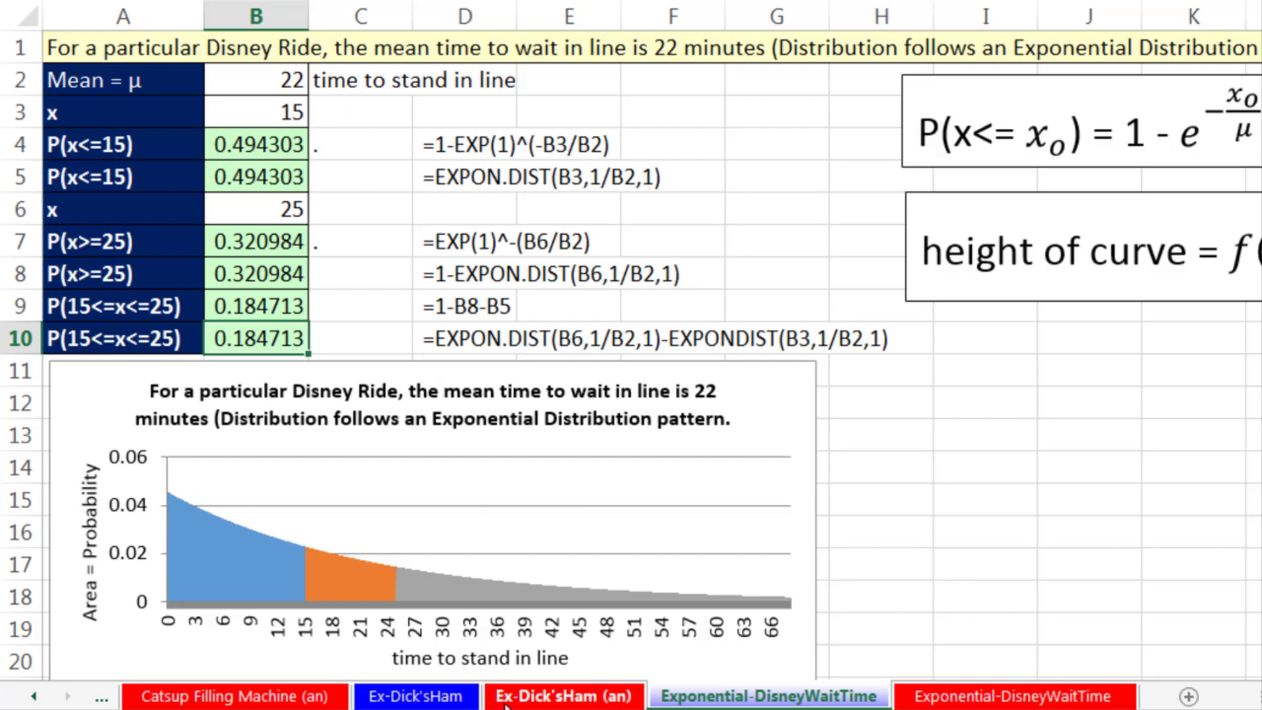
Return to the Ex-Dick'sHam worksheet with the hamburger arrival probabilities.
click(415, 695)
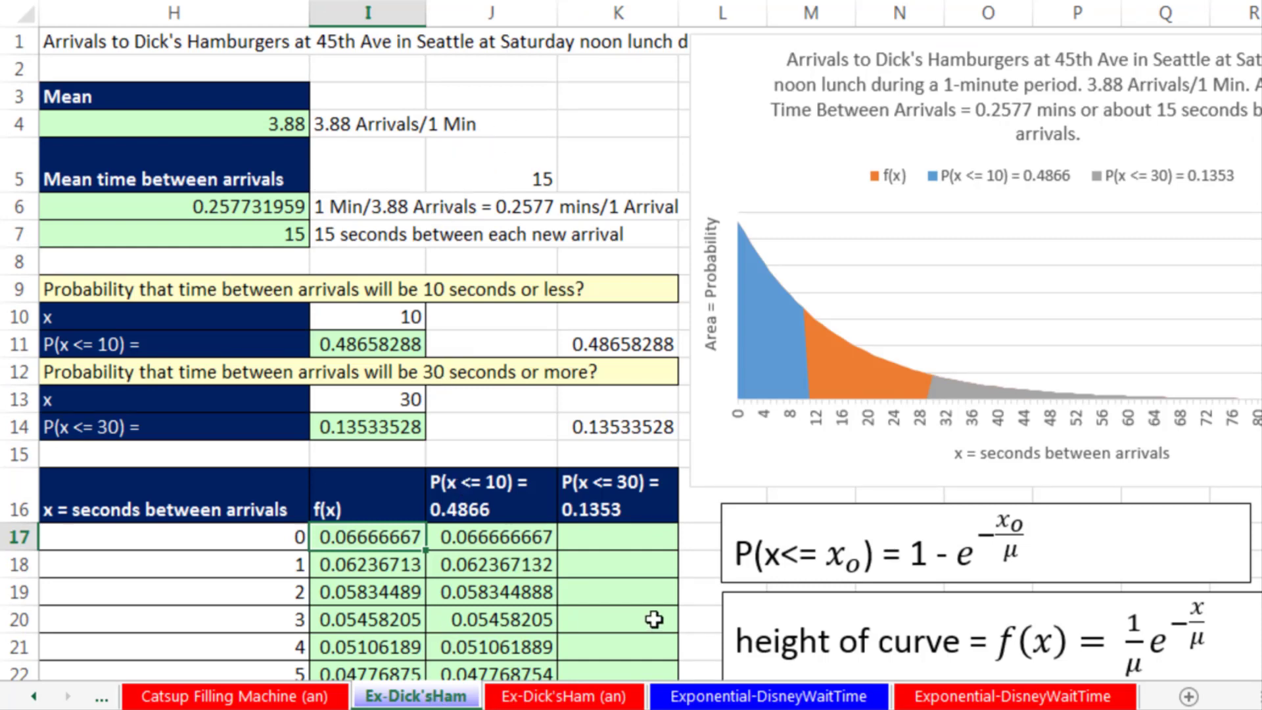
click(693, 505)
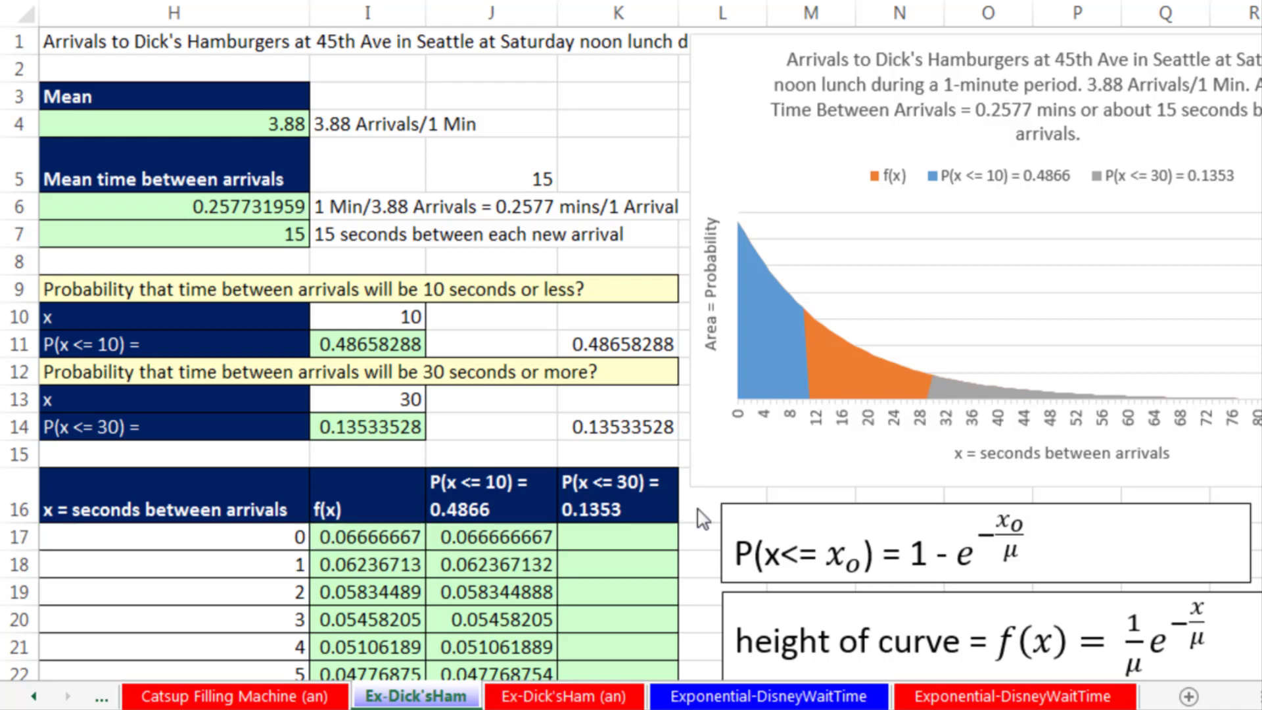